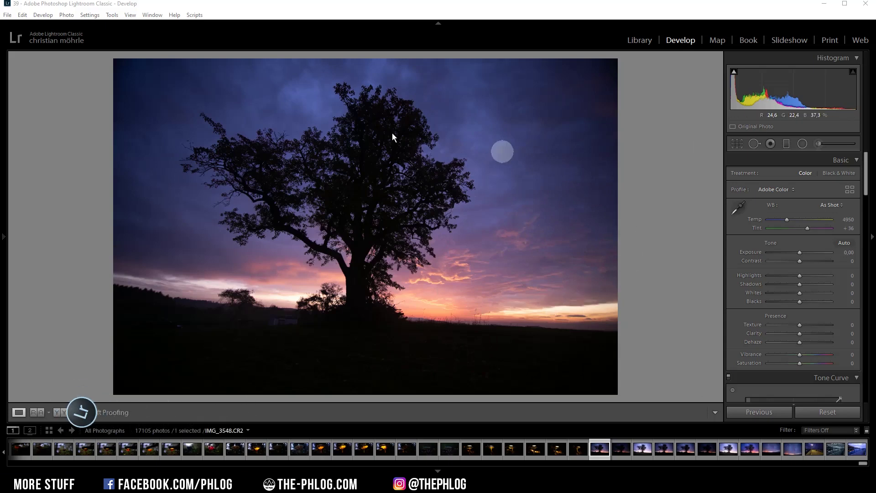
Look through the dark and bright bracketed exposures of the tree, IMG_3549 and IMG_3550
left_click(622, 451)
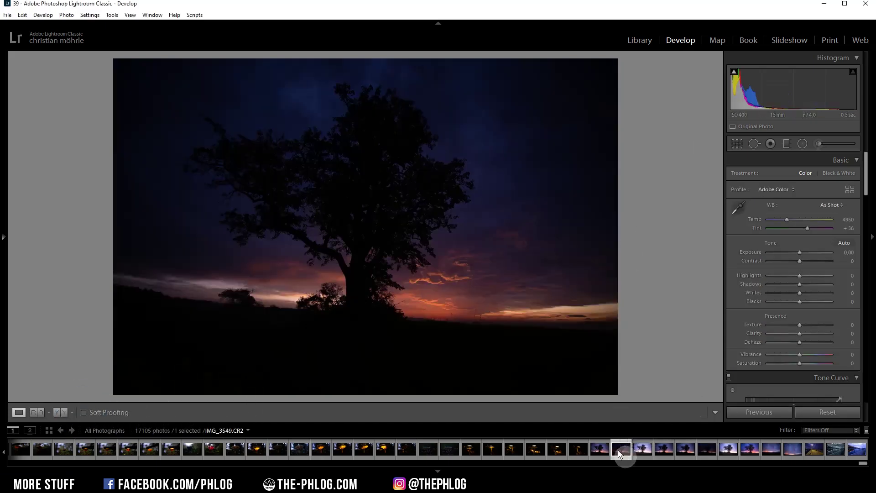
left_click(611, 450)
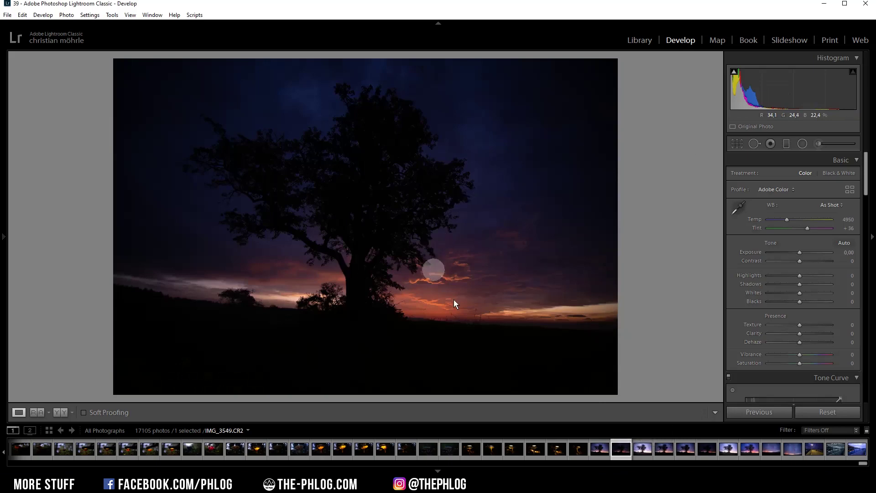
left_click(645, 454)
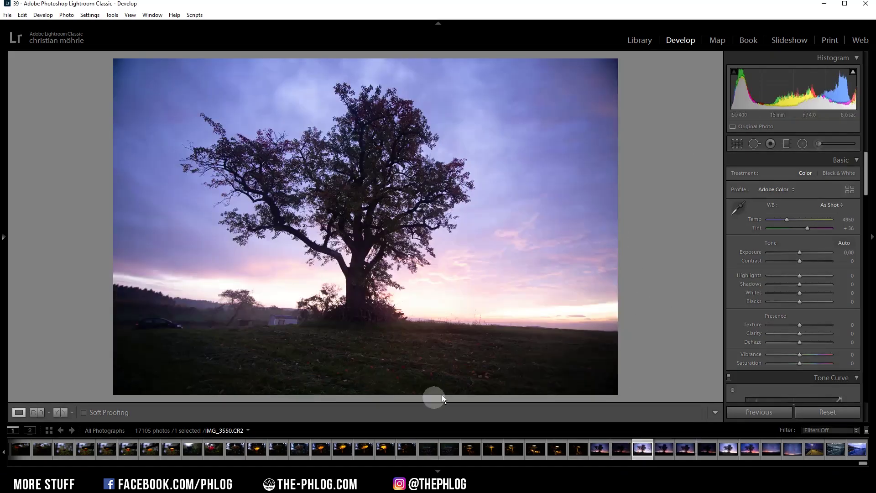
Merge IMG_3548, IMG_3549 and IMG_3550 into an HDR image with Auto Align on and Auto Settings off
left_click(600, 449)
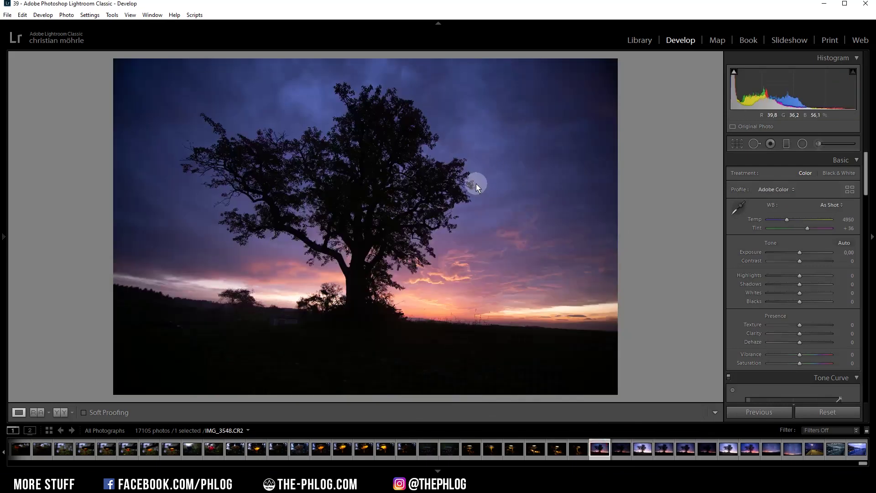
left_click(642, 449)
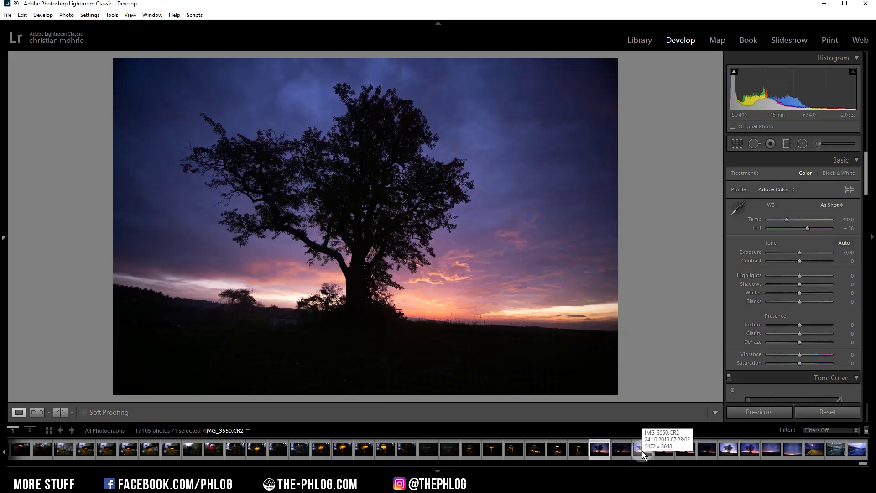
left_click(595, 452, "shift")
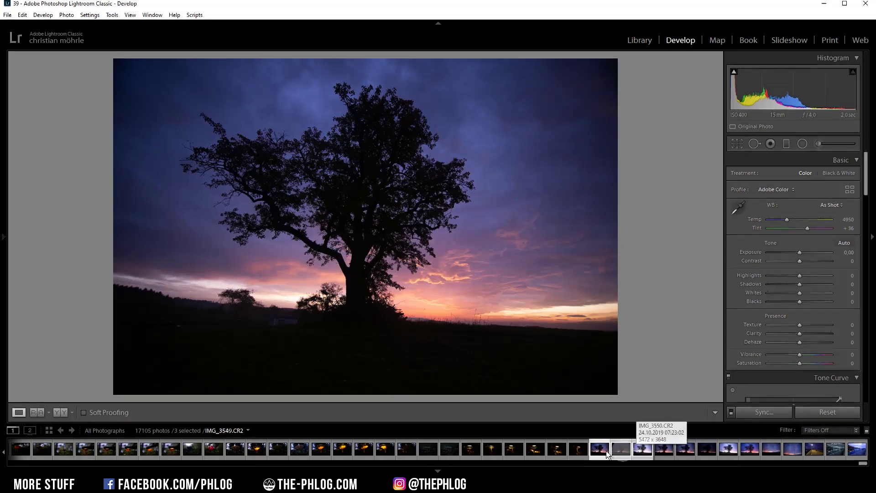
right_click(598, 452)
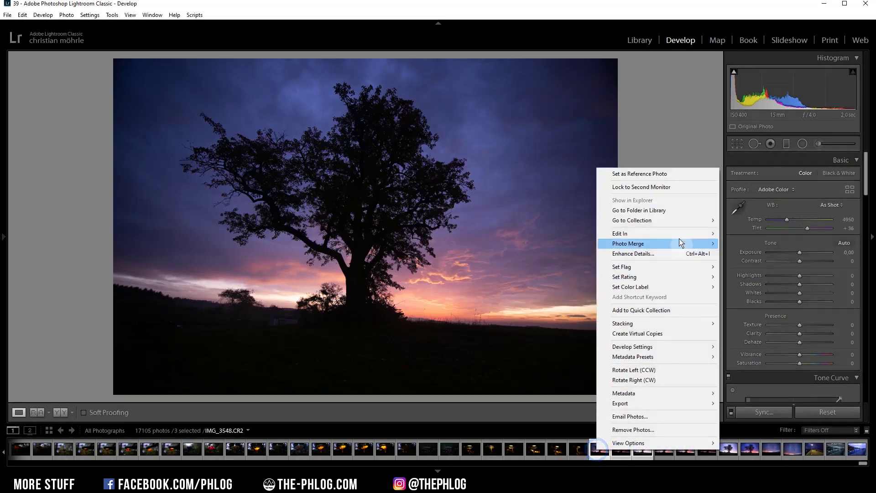
mouse_move(683, 244)
left_click(783, 247)
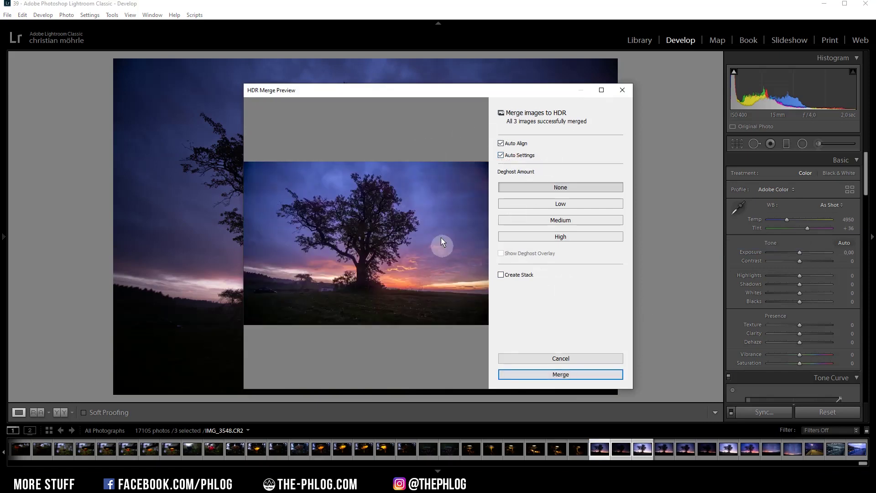
left_click(501, 156)
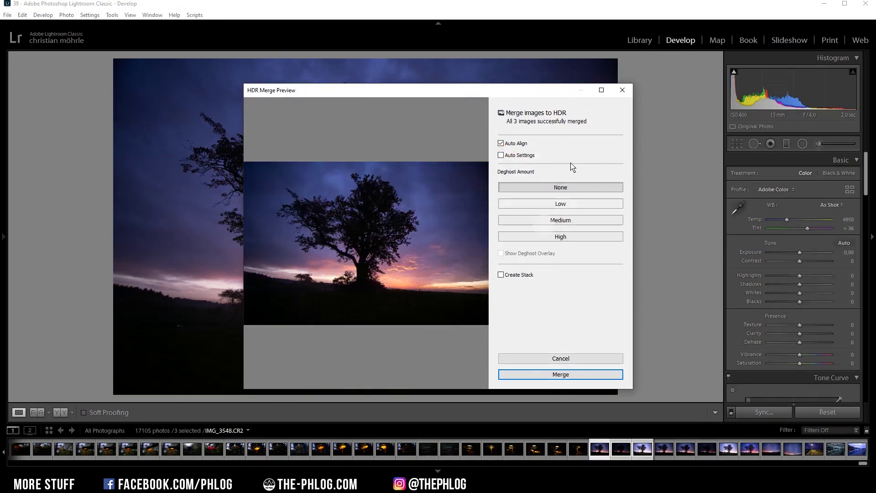
left_click(573, 375)
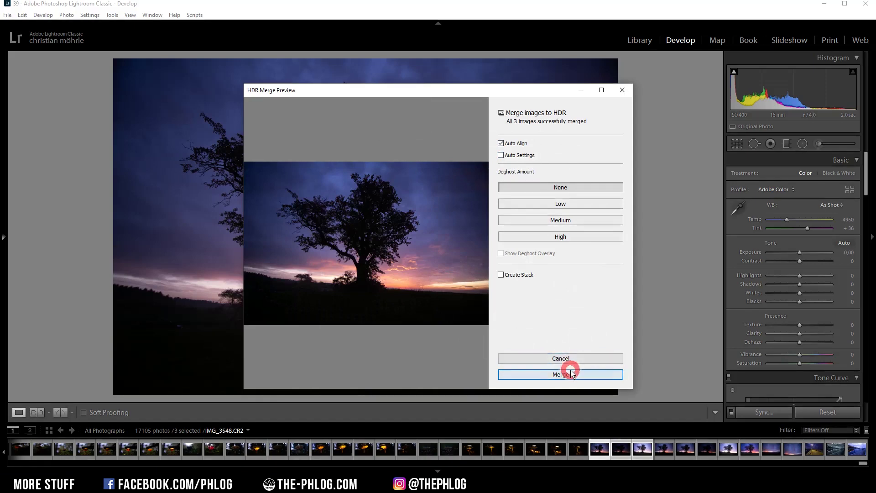
Open the merged IMG_3548-HDR.dng for developing and check its crop and straightening
left_click(663, 450)
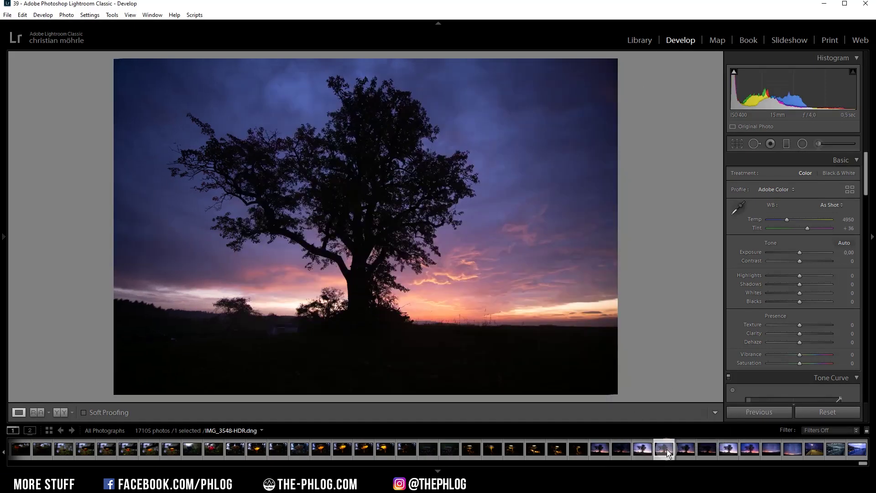
left_click(666, 450)
left_click(737, 143)
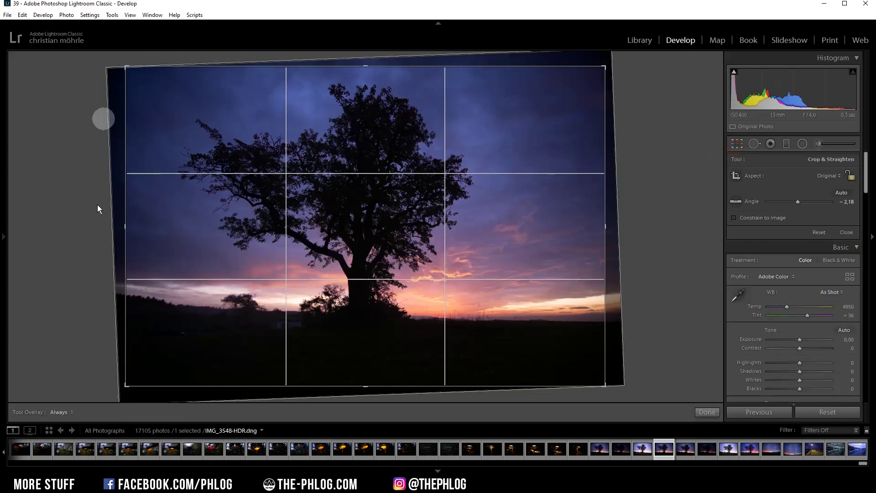
left_click(737, 145)
Enable lens profile corrections and chromatic aberration removal for the HDR photo
left_click_drag(866, 173, 865, 286)
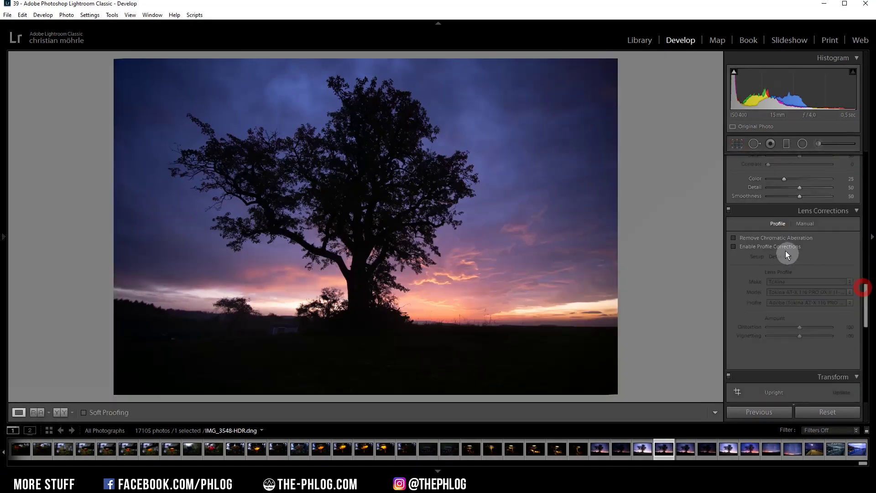
left_click(782, 248)
left_click(780, 238)
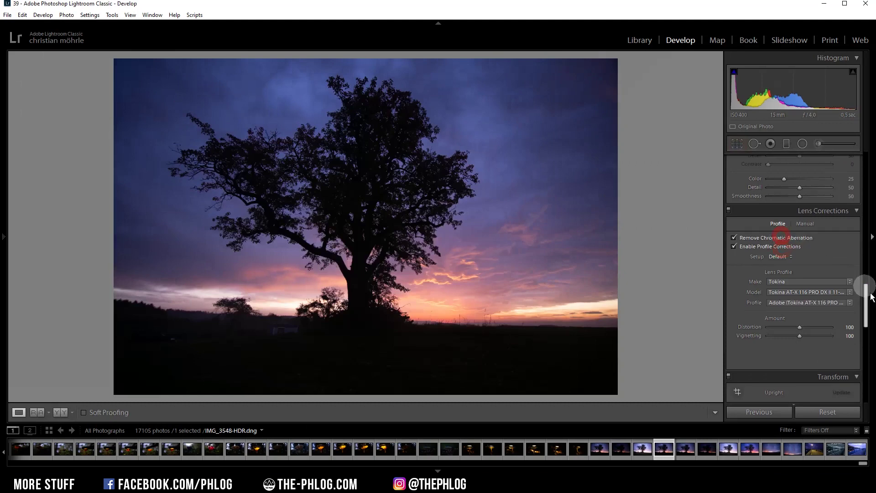
Change the photo's profile to Adobe Vivid
left_click_drag(868, 304, 866, 137)
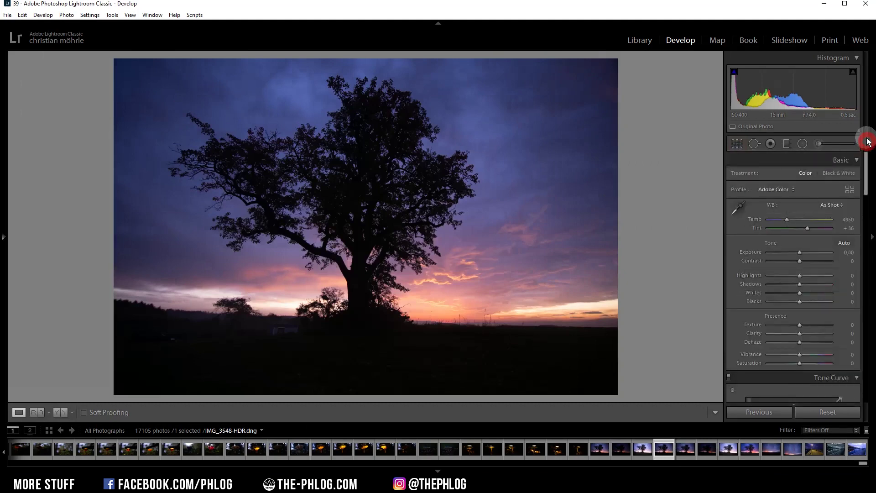
left_click(775, 189)
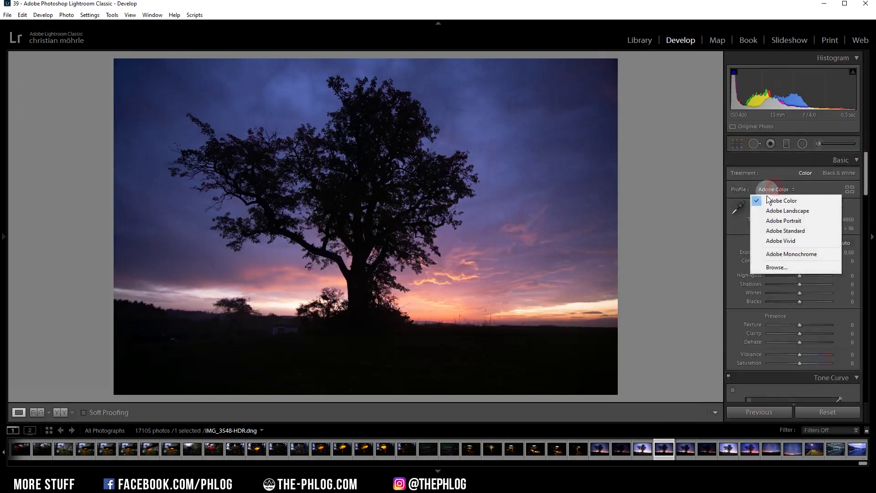
left_click(786, 245)
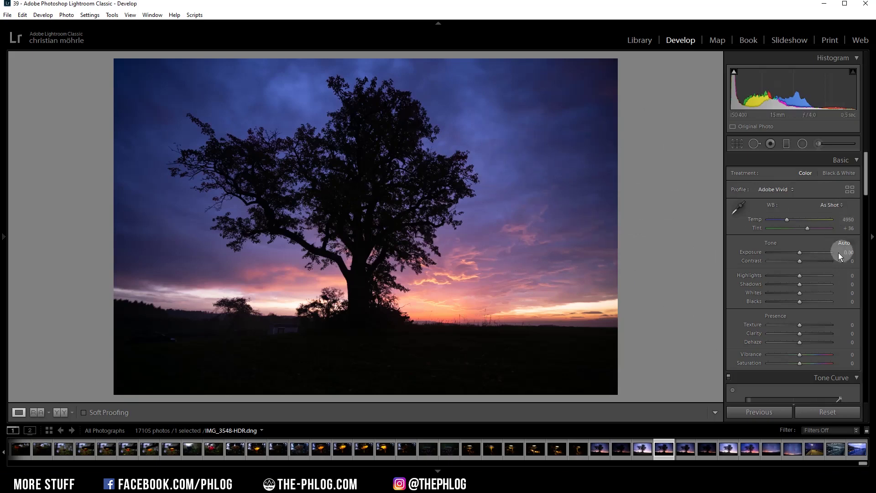
Adjust the photo's tone with Exposure at +0.14, Highlights at −12 and Shadows at +100
left_click(800, 254)
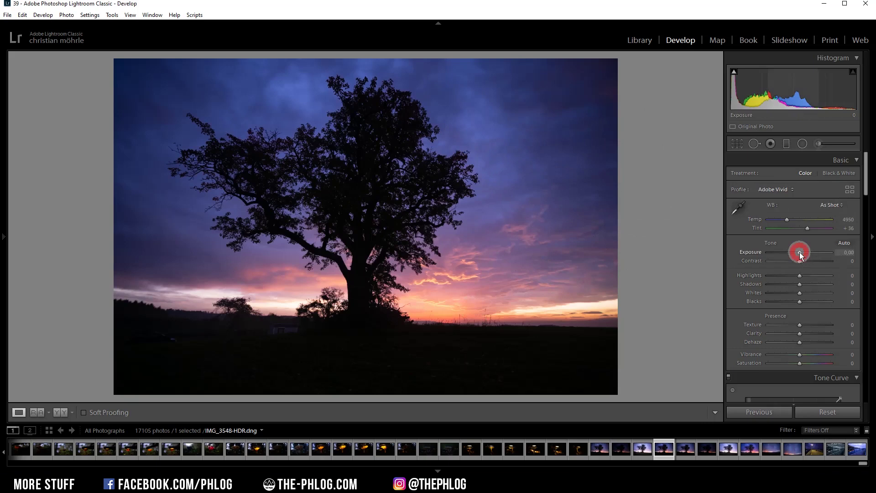
left_click_drag(799, 254, 802, 255)
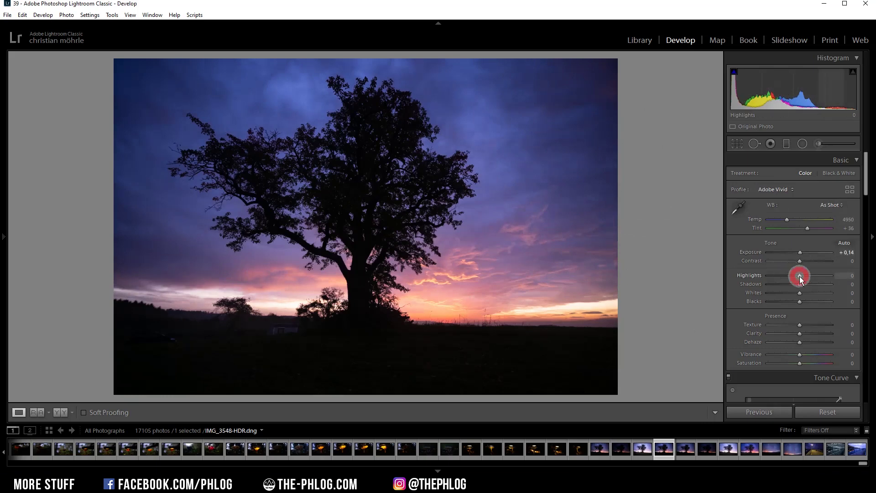
left_click_drag(800, 276, 797, 280)
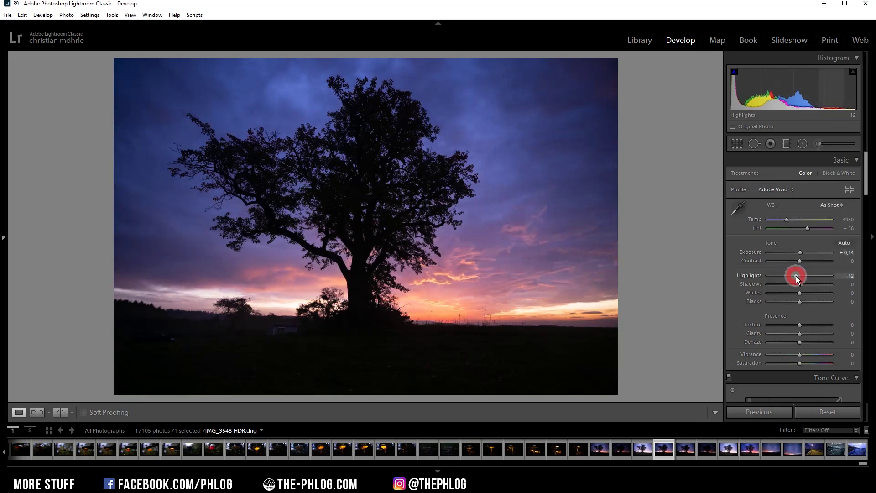
left_click(800, 284)
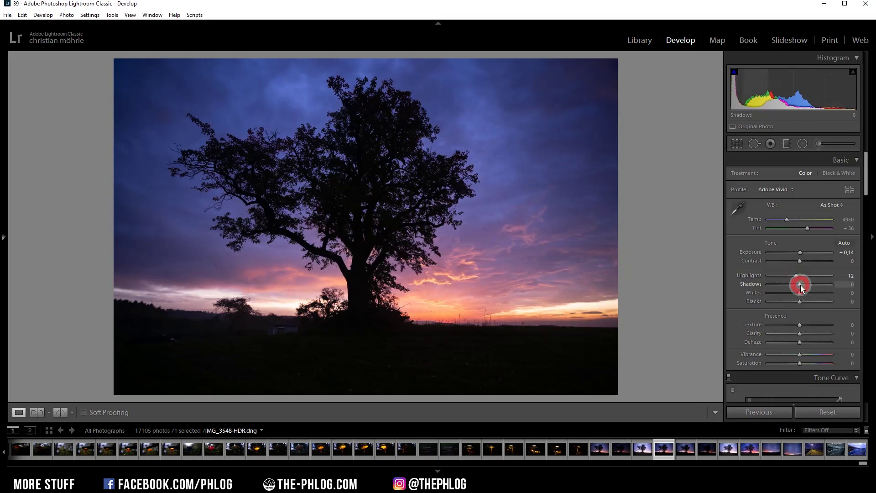
left_click_drag(801, 285, 836, 285)
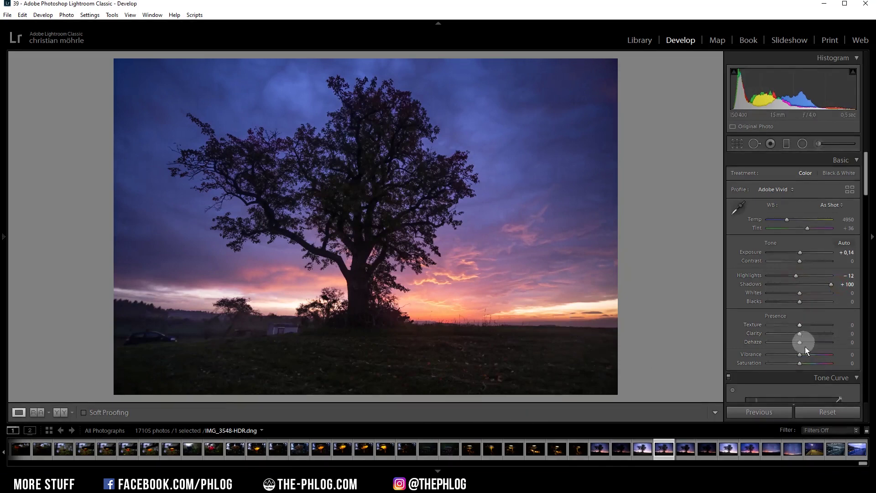
Raise the photo's Vibrance to +33 and Texture to +9
left_click_drag(804, 355, 811, 357)
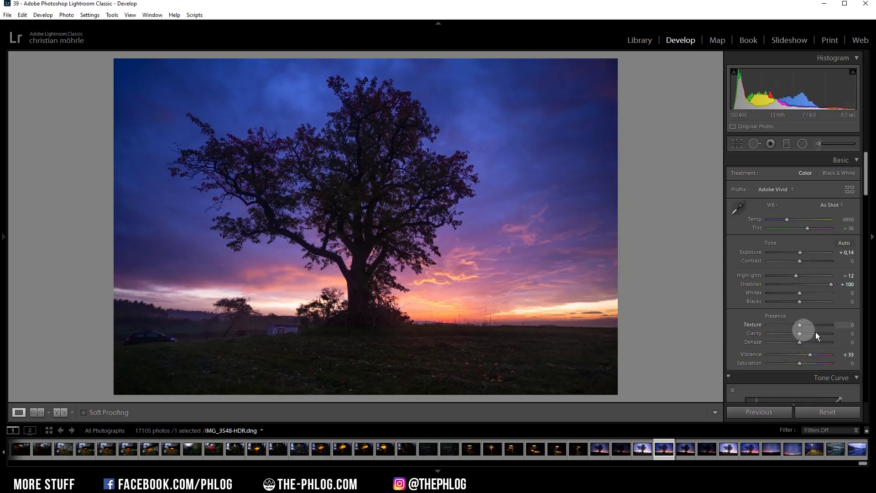
left_click(800, 324)
left_click_drag(802, 324, 803, 324)
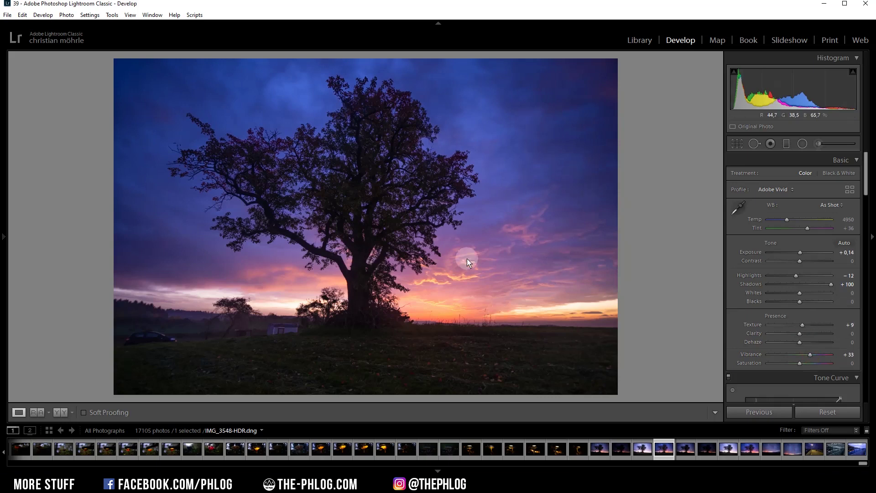
Add a very narrow graduated filter at the photo's lower edge so that its mask covers the whole image
left_click(786, 144)
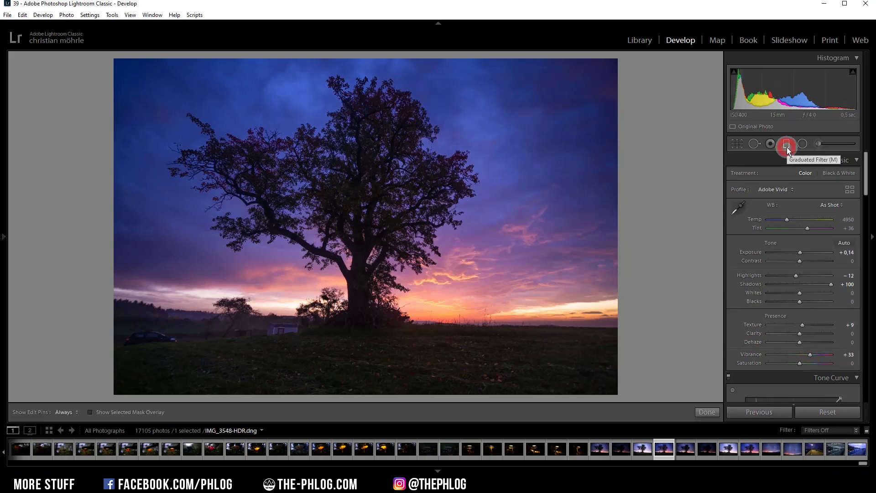
left_click_drag(446, 391, 447, 398)
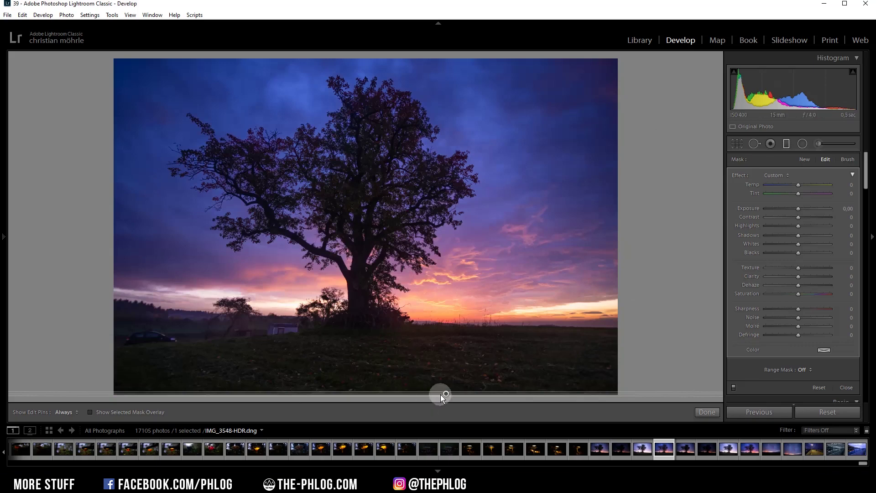
mouse_move(447, 397)
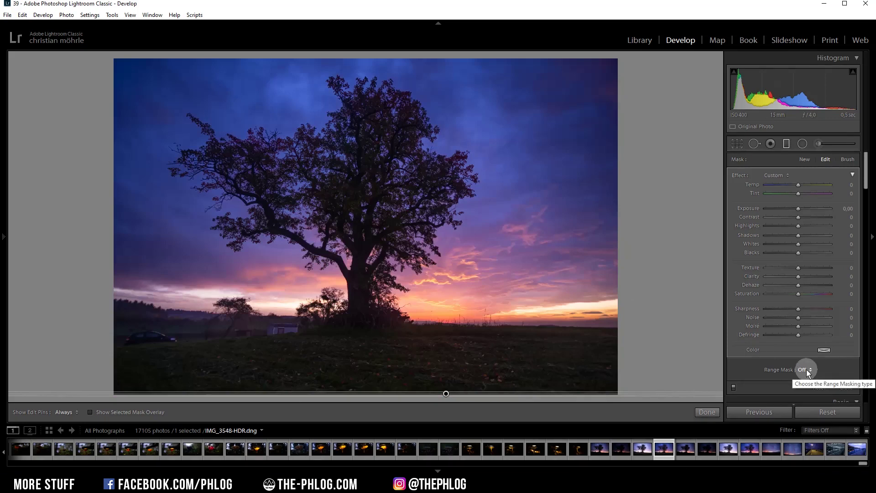
Restrict the graduated filter with a Luminance range mask set to 0/77, checking the range in the luminance mask view
left_click(806, 370)
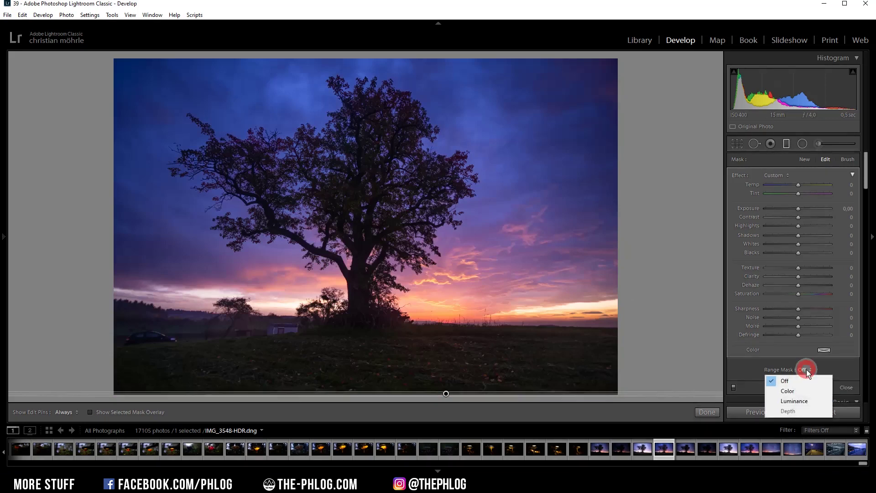
left_click(807, 401)
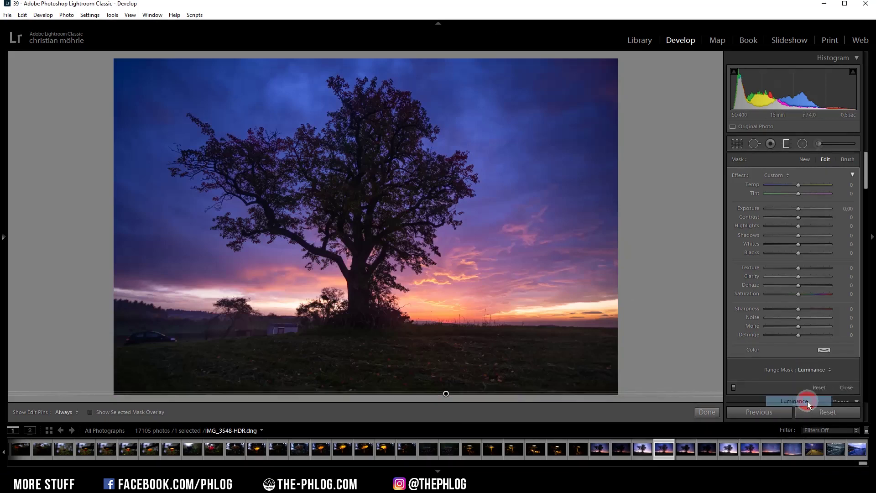
left_click_drag(865, 183, 855, 247)
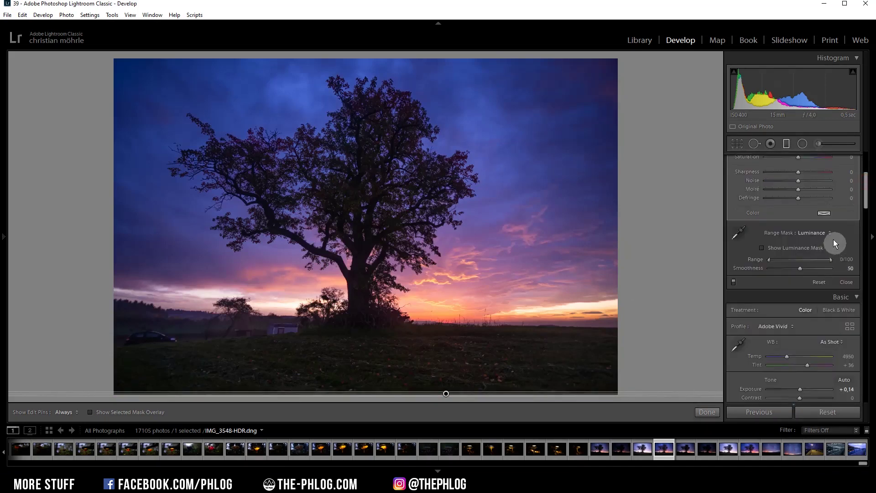
left_click(761, 248)
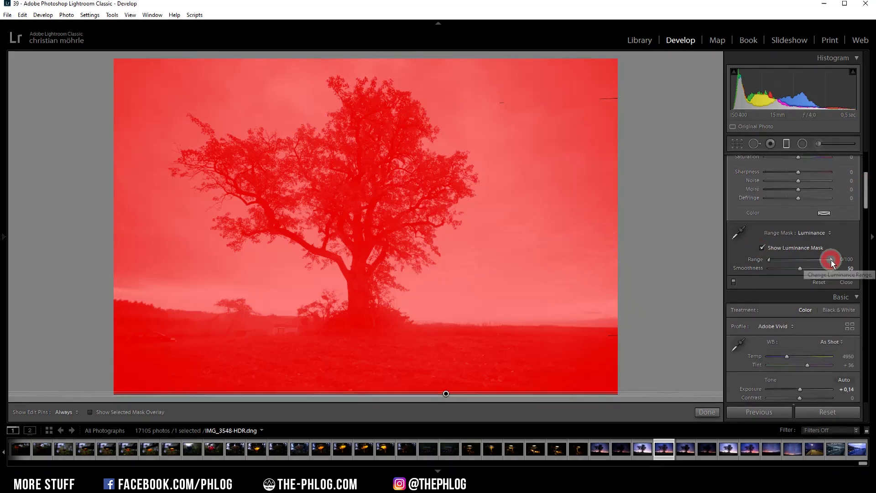
left_click_drag(831, 260, 816, 259)
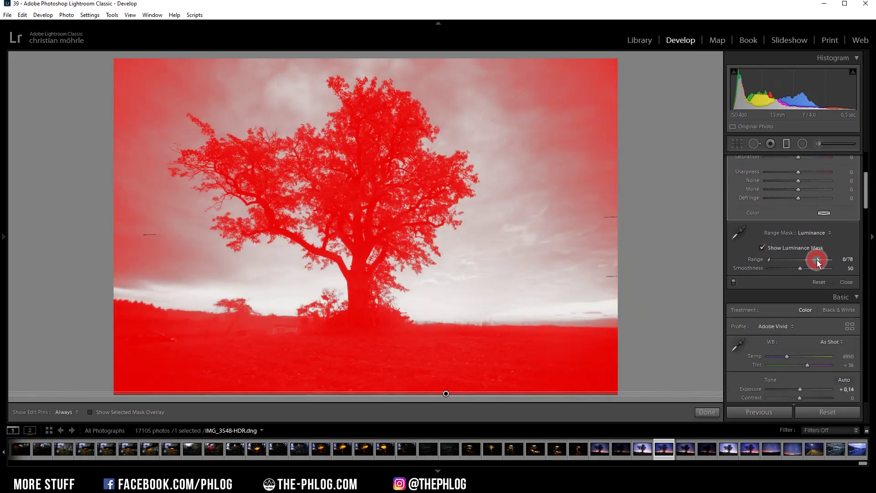
left_click_drag(817, 259, 817, 259)
left_click(761, 249)
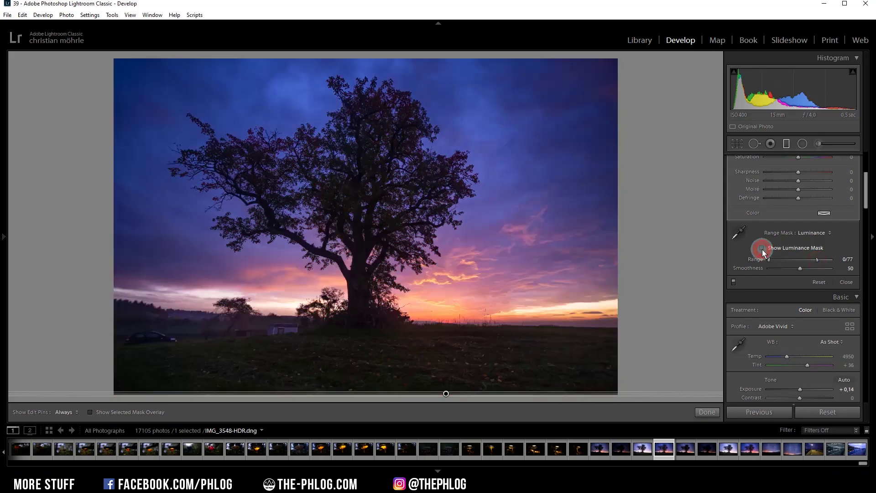
Set the graduated filter's Whites to 39
left_click_drag(864, 183, 864, 147)
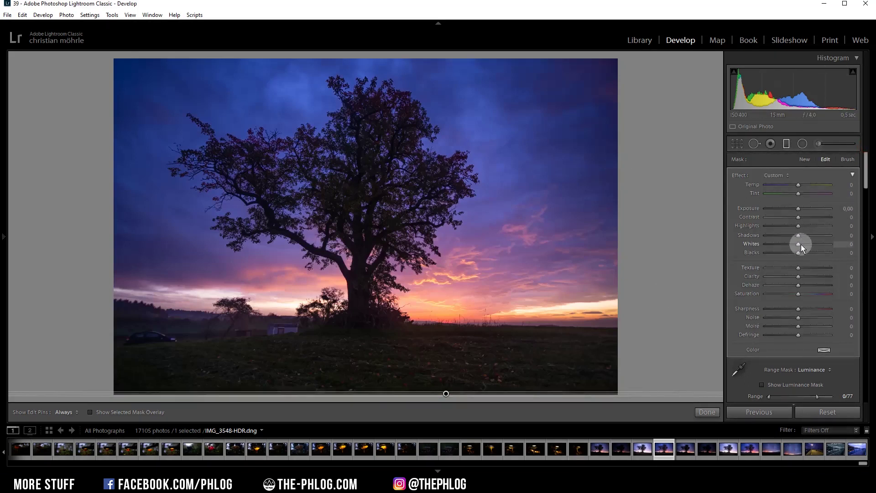
left_click_drag(802, 245, 809, 244)
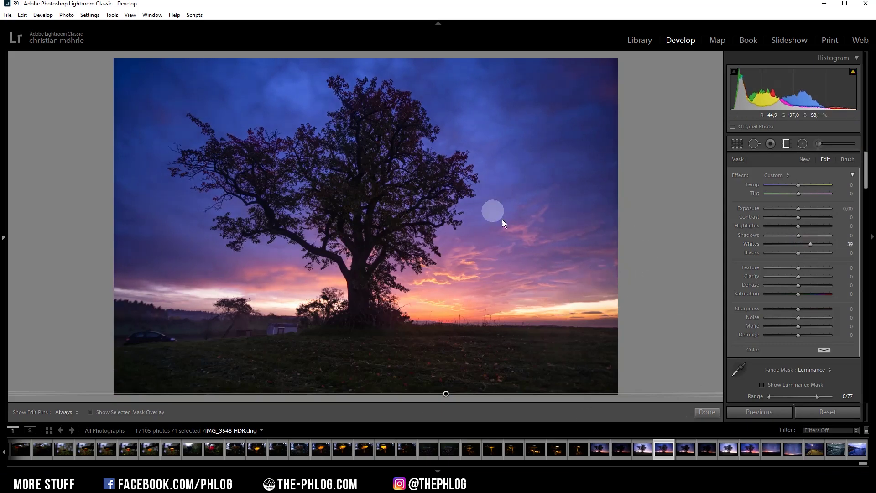
Add inverted radial filters with Feather 100 over the bright horizon on both sides of the tree and raise the left one's Blacks
left_click(799, 144)
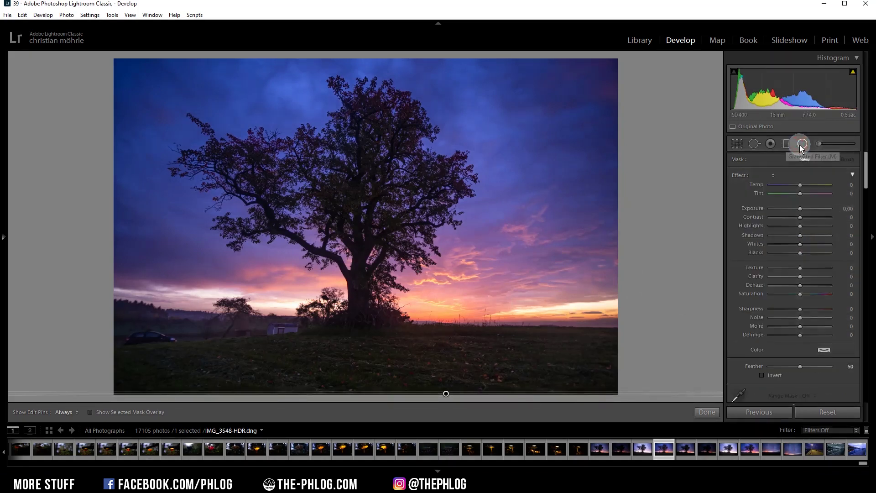
left_click(219, 297)
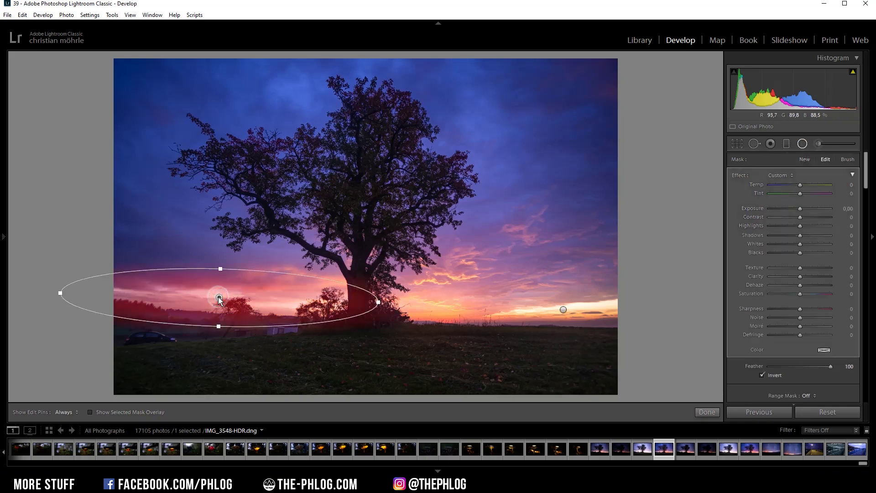
left_click(800, 254)
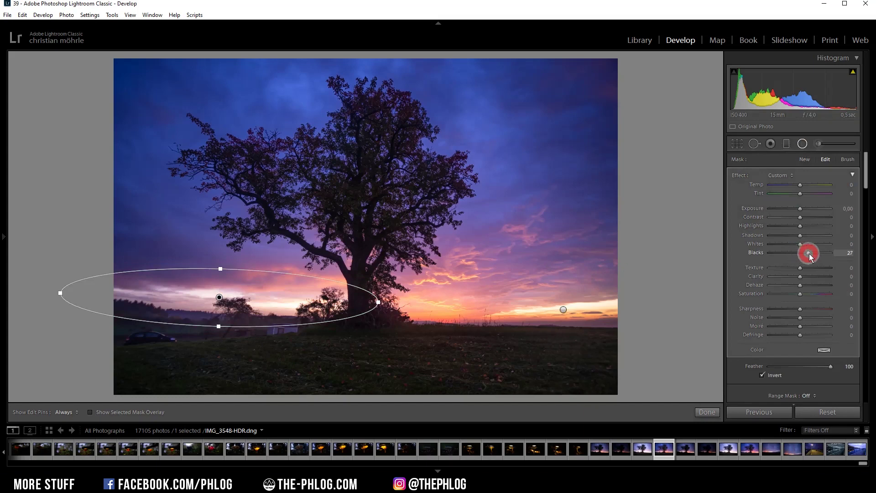
left_click_drag(809, 256, 812, 256)
Set the Blacks of the radial filter over the right horizon to 100 and finish the radial filter edits
left_click(563, 309)
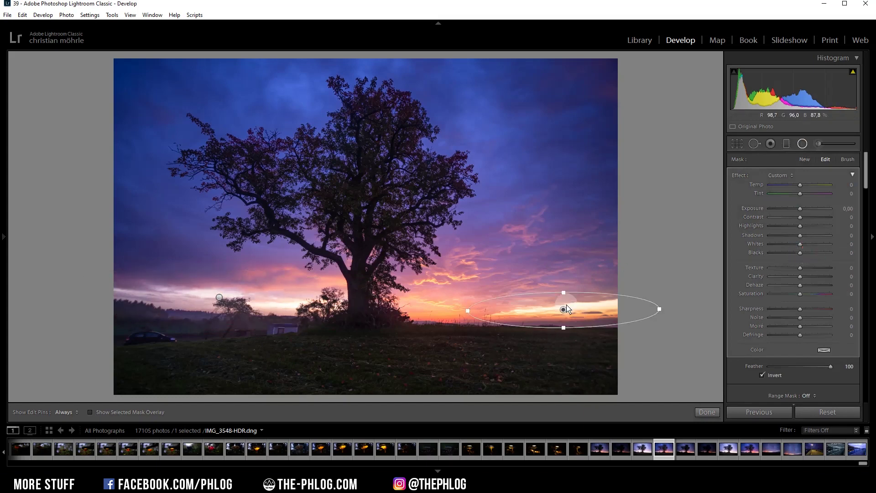
left_click_drag(801, 254, 827, 251)
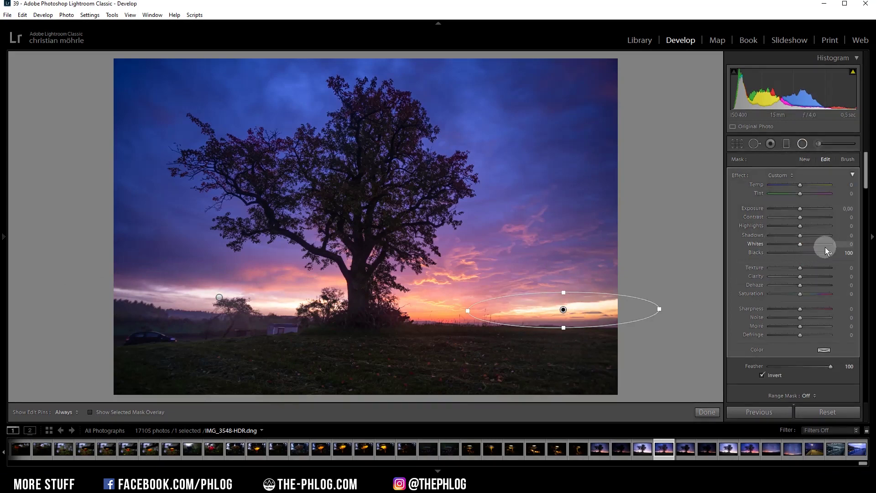
left_click(802, 144)
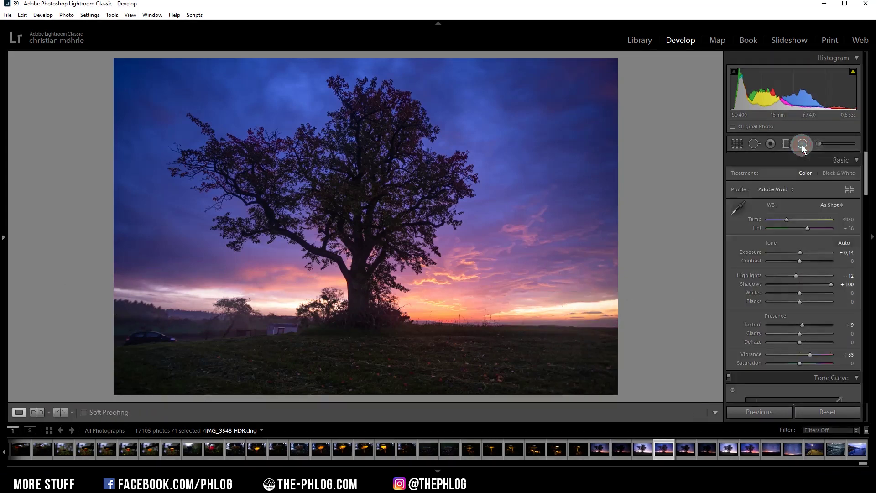
Raise the HSL Saturation of Red to +19 and Purple to +17
left_click_drag(866, 171, 868, 226)
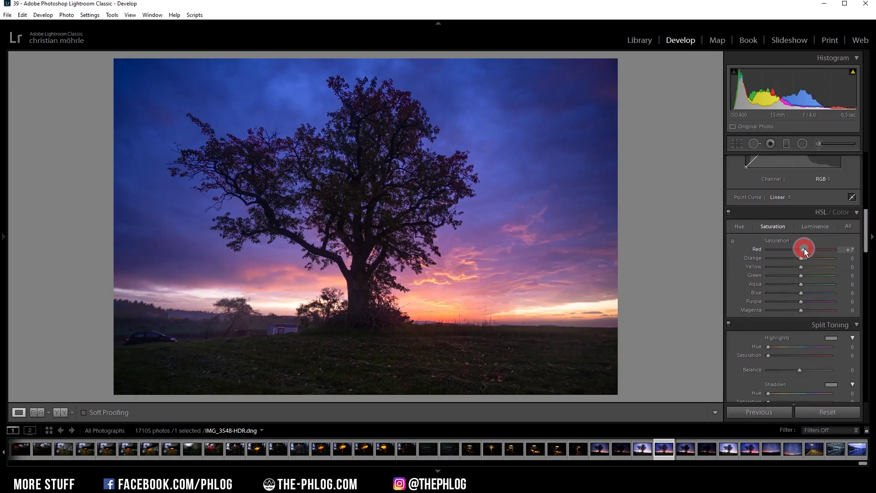
left_click_drag(803, 248, 804, 248)
left_click_drag(803, 303, 807, 303)
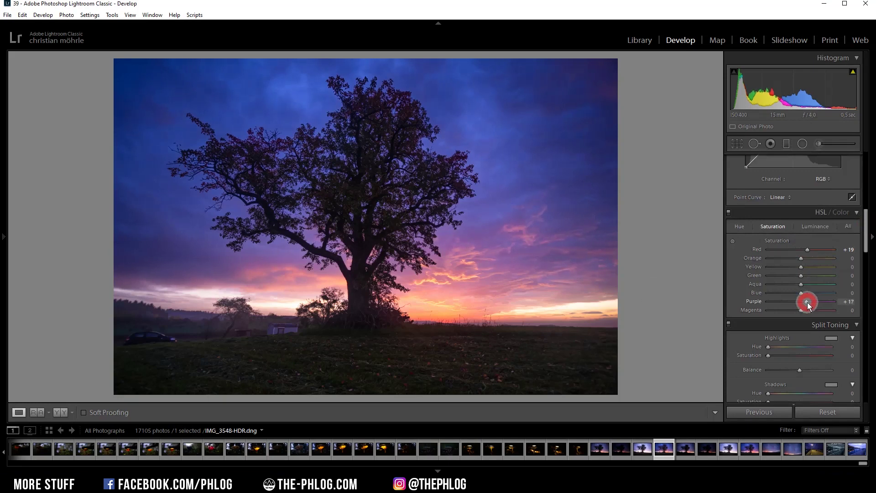
Split tone the highlights with Hue 344 and Saturation 14
left_click_drag(865, 217, 867, 234)
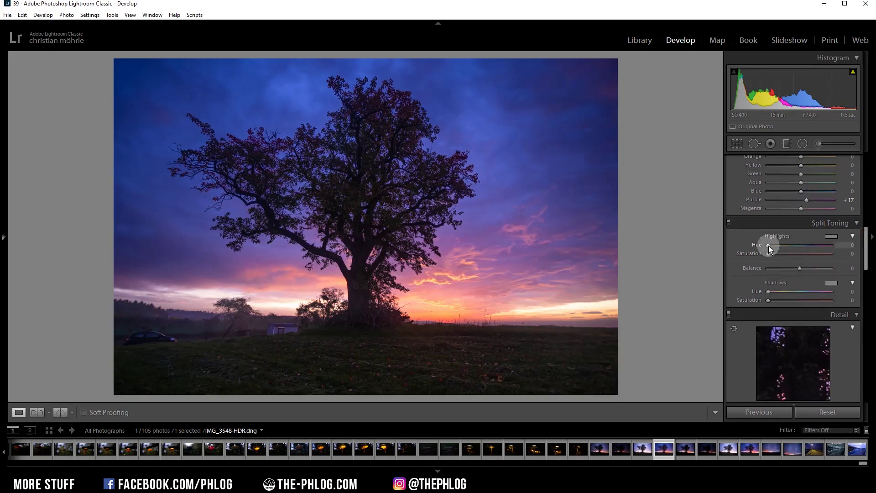
left_click_drag(768, 247, 823, 249)
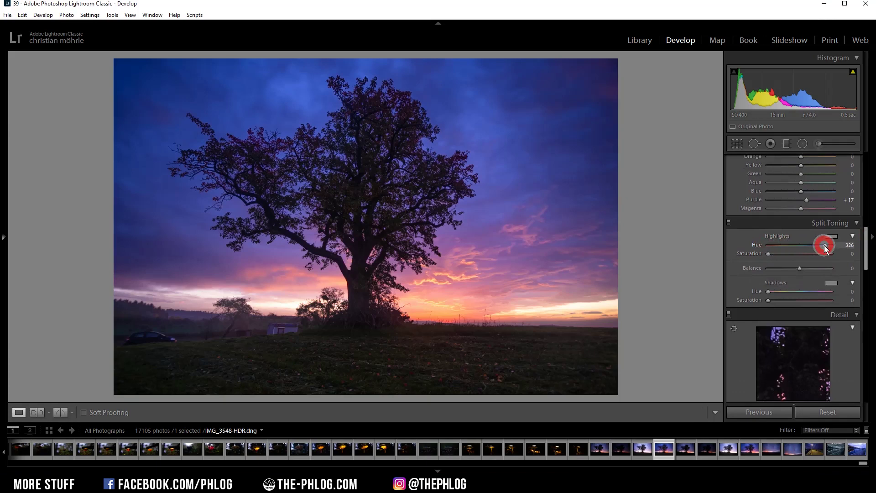
left_click_drag(828, 247, 829, 247)
left_click(768, 254)
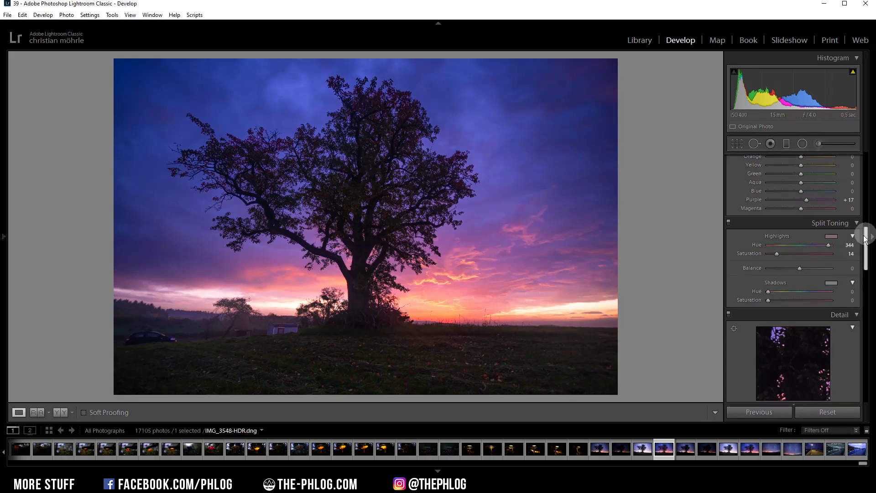
Sharpen the photo with Amount 78, Radius 0.5, Detail 64 and Masking 75
left_click_drag(866, 234, 865, 265)
left_click_drag(792, 248, 809, 274)
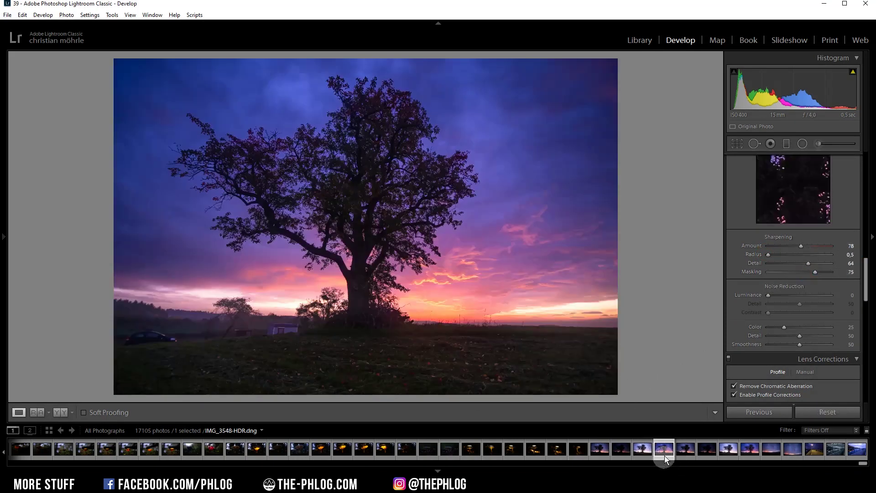
Open the edited HDR photo in Photoshop for further editing
right_click(666, 454)
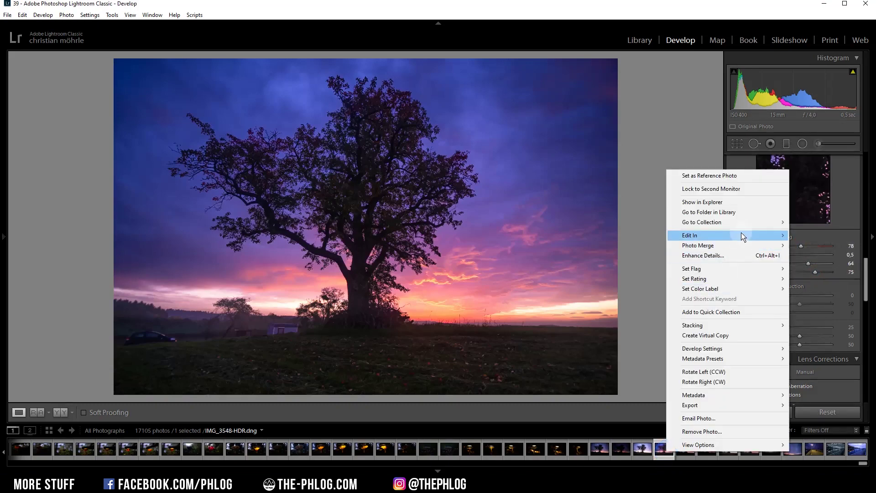
mouse_move(738, 237)
left_click(594, 235)
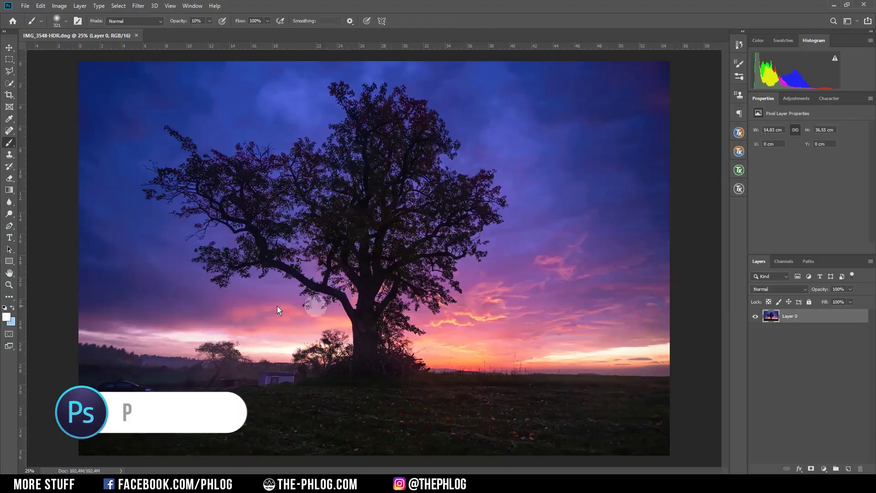
Try to paint out the parked car at the left edge of the meadow with the content-aware Spot Healing Brush
scroll(276, 324, "up", 3)
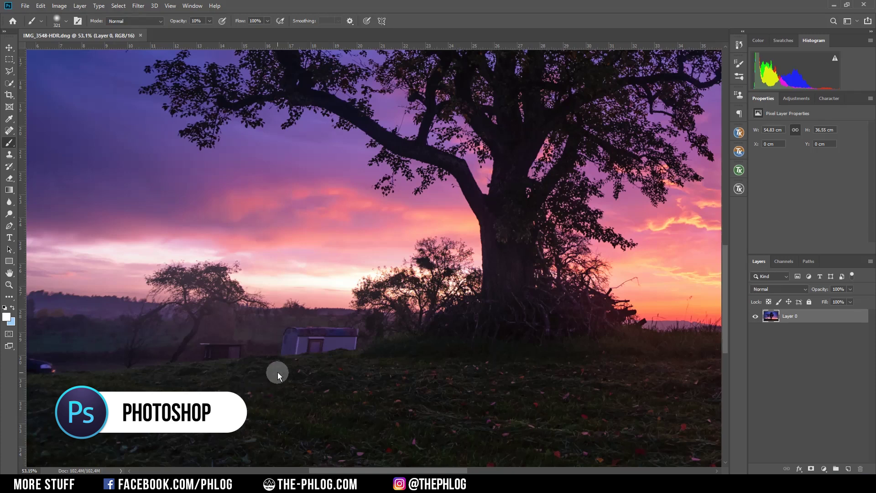
scroll(277, 372, "left", 4)
scroll(277, 372, "up", 3)
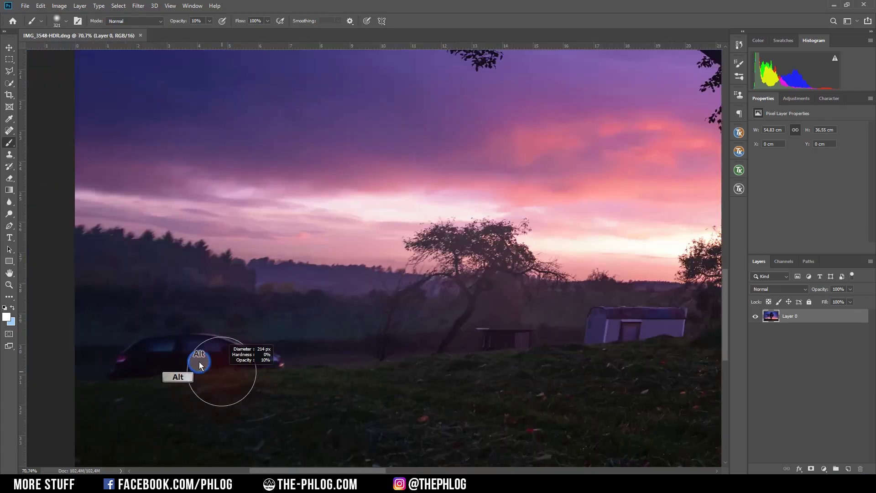
left_click(9, 131)
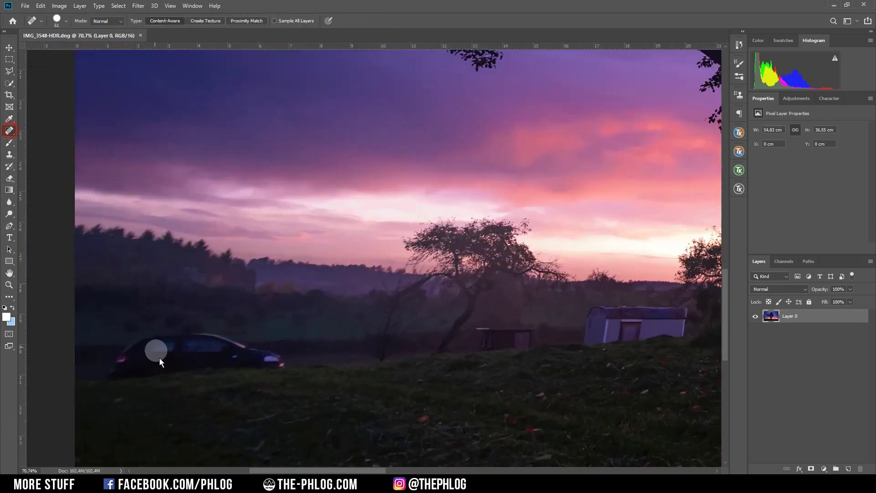
mouse_move(157, 358)
left_mouse_down("alt")
mouse_move(170, 360)
mouse_move(122, 363)
mouse_move(297, 309)
mouse_move(357, 342)
left_mouse_up("alt")
scroll(106, 389, "up", 6)
left_click_drag(114, 367, 301, 354)
key("ctrl+z")
key("ctrl+z")
key("ctrl+z")
Outline the parked car with the Polygonal Lasso, replace it with a Content-Aware fill and clear the selection
key("l")
left_click(97, 376)
left_click(109, 354)
left_click(113, 351)
left_click(113, 335)
left_click(97, 376)
key("shift+F5")
left_click(448, 141)
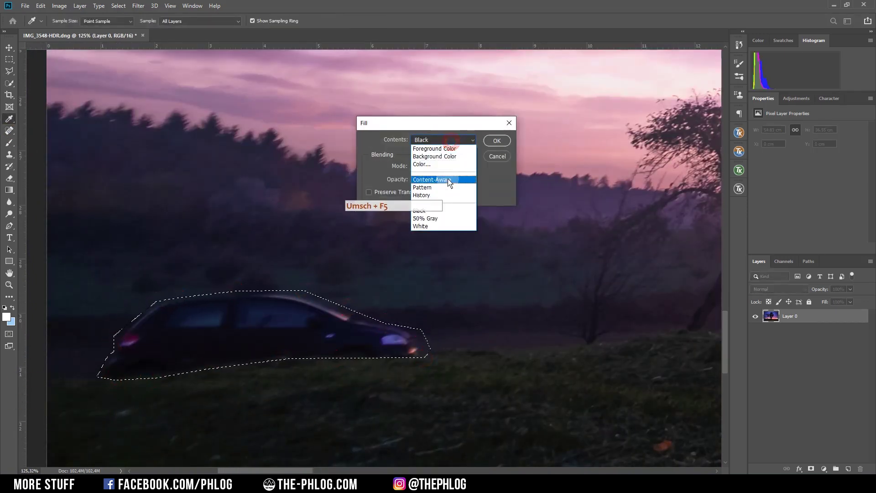
left_click(447, 180)
left_click(496, 140)
key("ctrl+d")
Remove the small dark shed beside the thin background tree with the content-aware Spot Healing Brush
left_click_drag(593, 255, 299, 170)
scroll(474, 258, "up", 3)
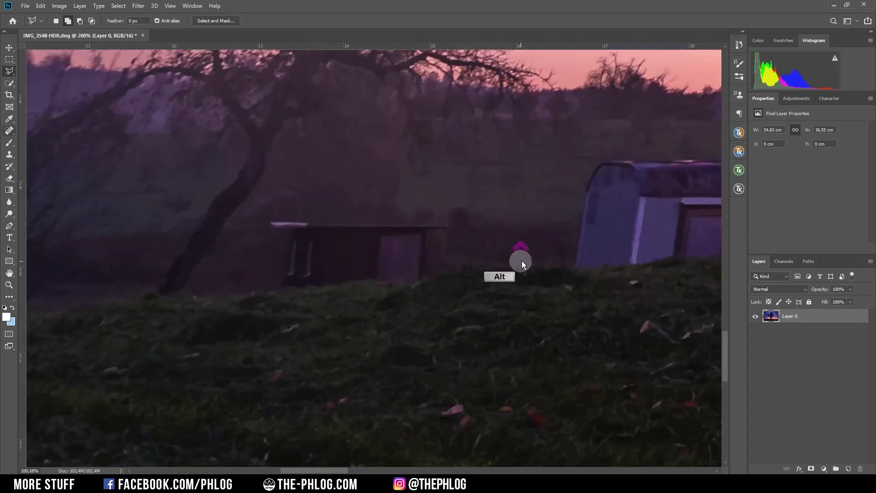
left_click(9, 132)
mouse_move(266, 216)
left_mouse_down("alt")
mouse_move(259, 214)
mouse_move(391, 280)
mouse_move(324, 236)
left_mouse_up("alt")
Remove the trailer beside the bush with the Spot Healing Brush and heal the patchy grass left in its place
scroll(449, 279, "down", 2)
scroll(449, 279, "down", 2)
left_click_drag(593, 205, 431, 166)
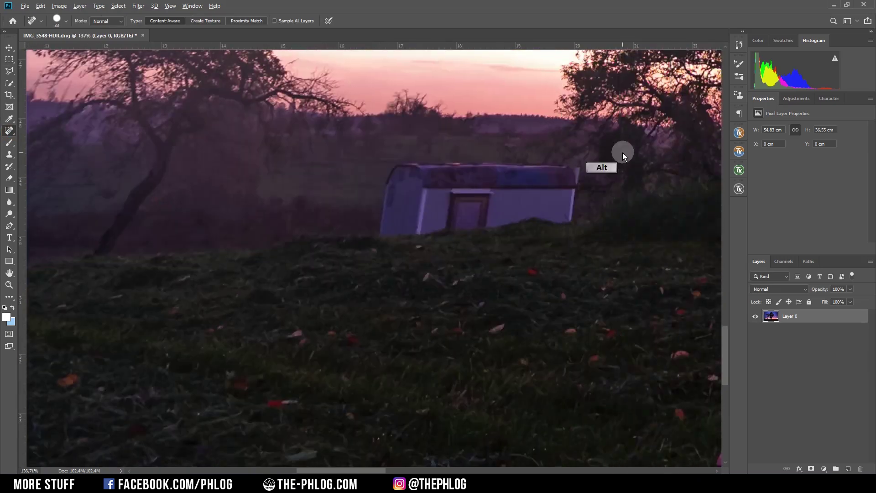
scroll(622, 153, "up", 4)
mouse_move(238, 287)
left_mouse_down()
mouse_move(534, 229)
mouse_move(506, 207)
mouse_move(259, 274)
left_mouse_up()
scroll(437, 301, "up", 2)
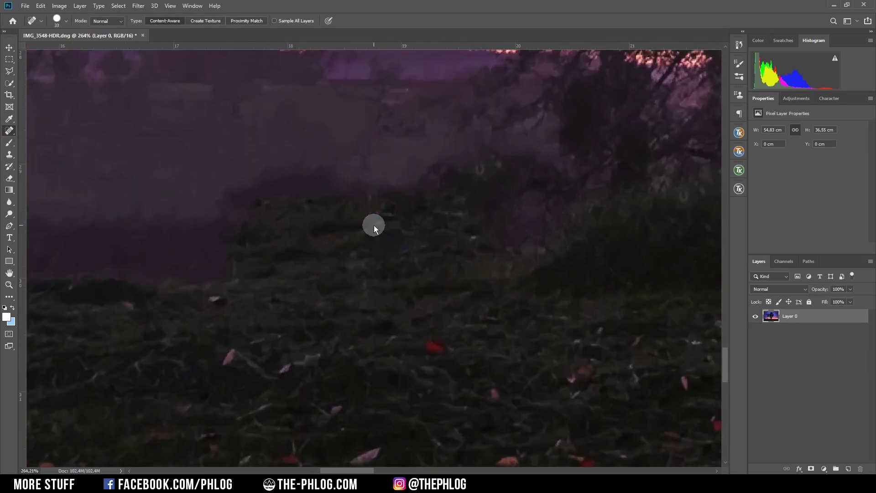
left_click_drag(373, 227, 336, 241)
mouse_move(267, 255)
left_mouse_down()
mouse_move(467, 223)
mouse_move(377, 238)
left_mouse_up()
scroll(451, 265, "down", 10)
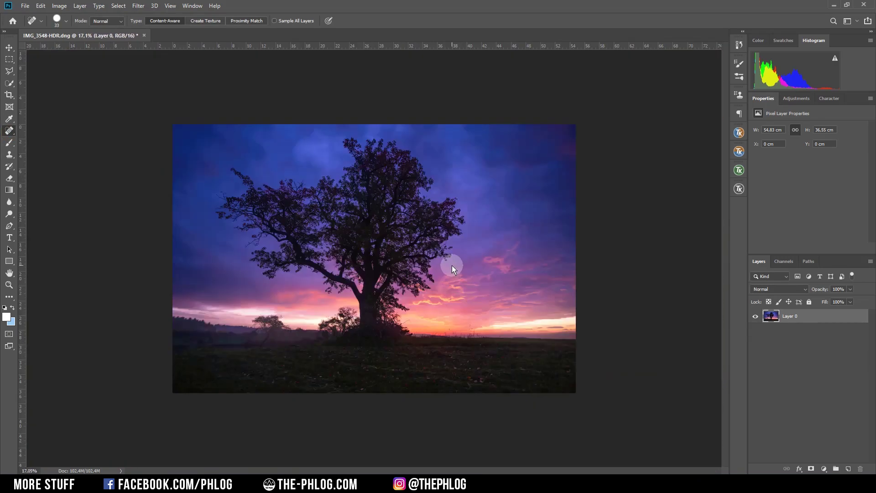
scroll(532, 303, "up", 1)
scroll(461, 327, "up", 1)
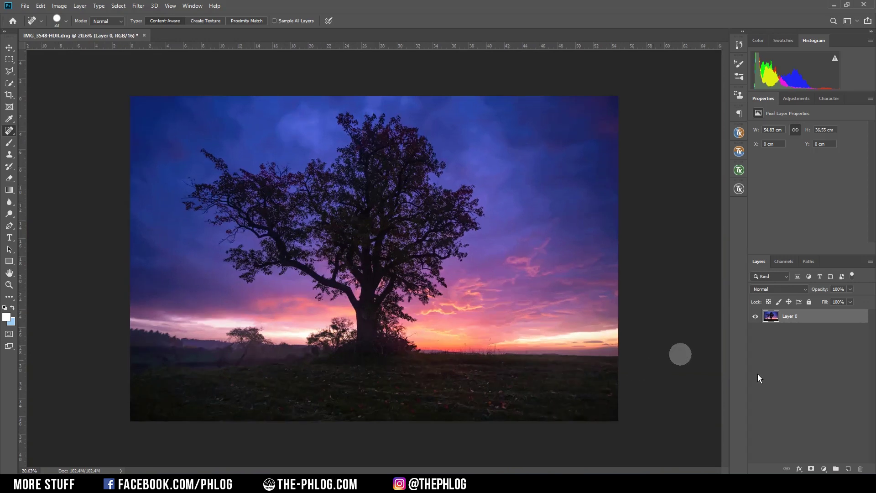
Add a new empty layer above the photo and set its blend mode to Hard Light
left_click(847, 468)
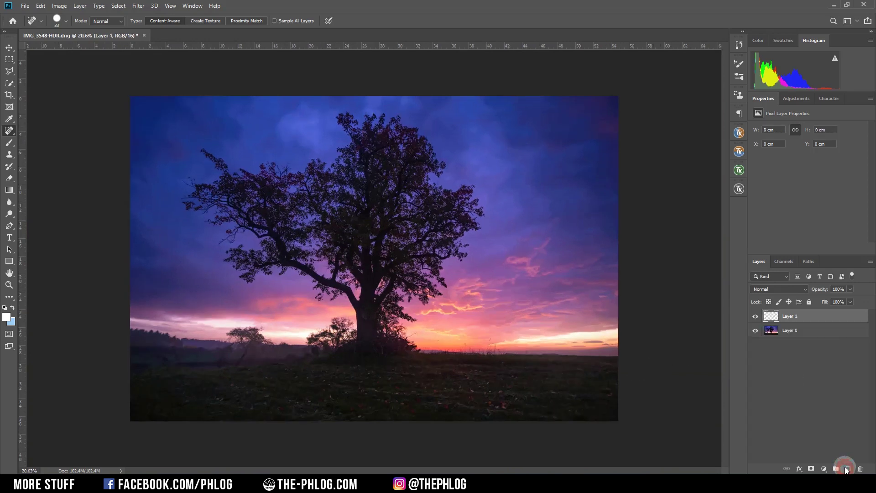
left_click(795, 288)
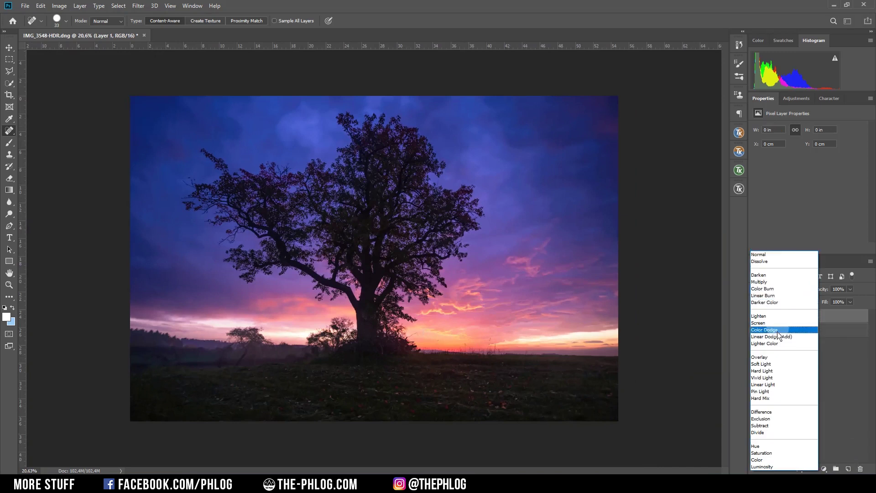
left_click(766, 370)
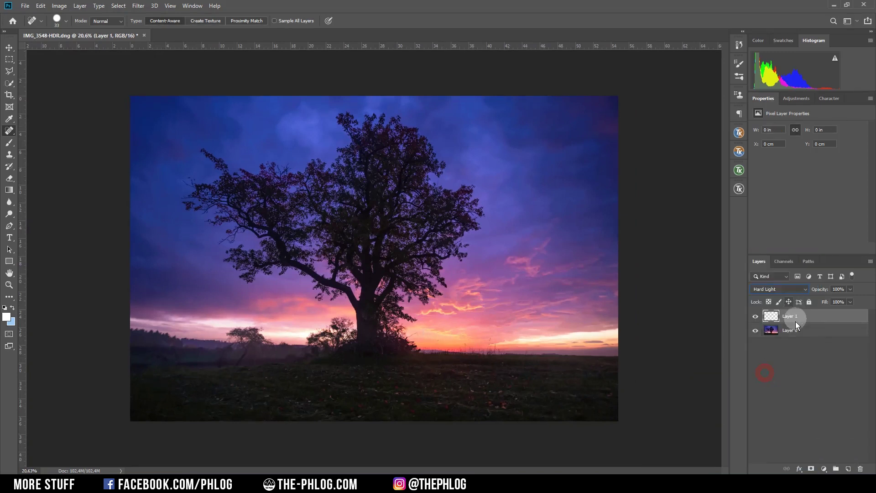
Paint a soft glow in a colour sampled from the bright horizon over the bush left of the trunk, using a 10% opacity brush
key("b")
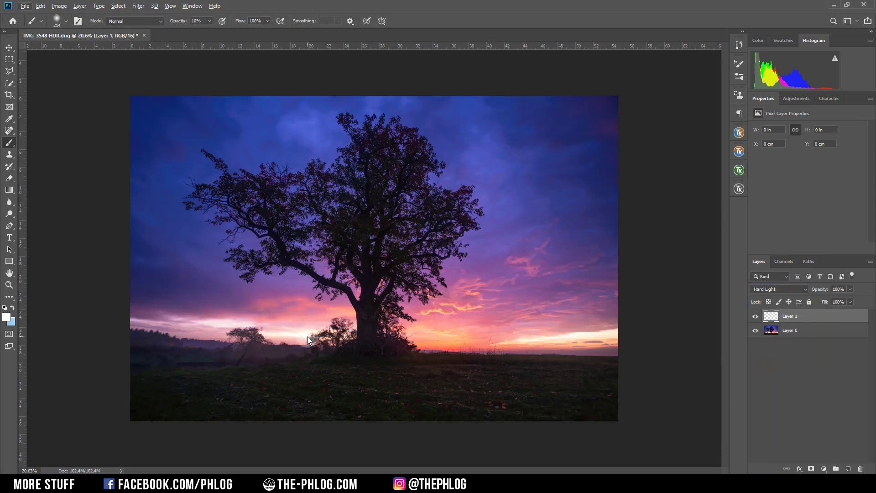
left_click(315, 337, "alt")
key("alt")
mouse_move(311, 332)
left_mouse_down("alt")
mouse_move(299, 330)
mouse_move(348, 336)
mouse_move(345, 320)
left_mouse_up("alt")
left_click(345, 331)
left_click(427, 332)
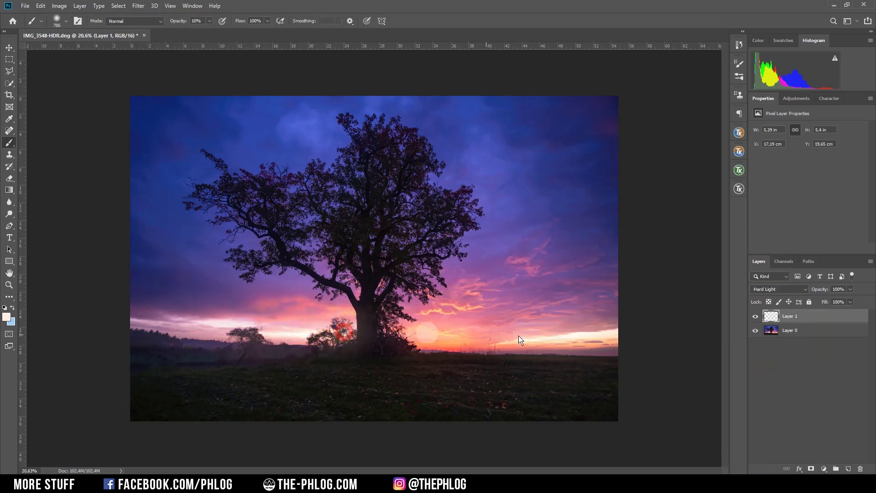
left_click_drag(351, 332, 333, 332, "alt")
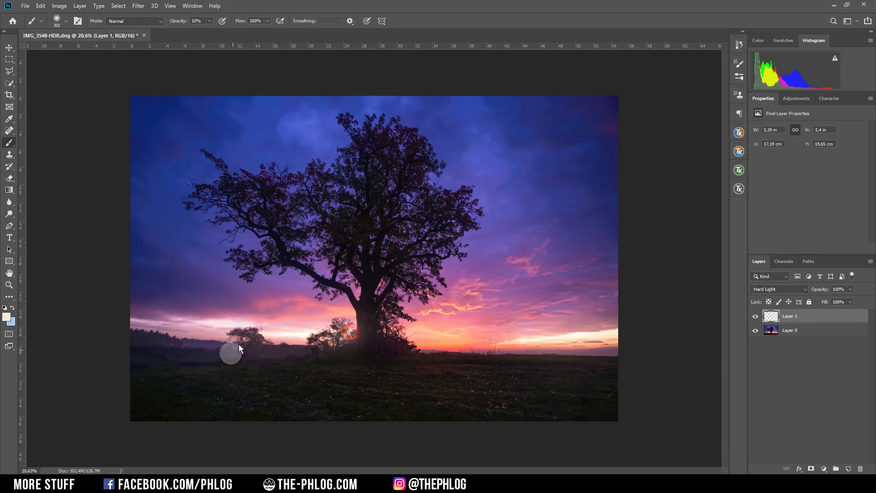
Extend the soft glow along the horizon around the small background tree on the left with the 10% opacity brush
left_click(288, 333)
left_click_drag(274, 337, 272, 339, "alt")
left_click(298, 336)
left_click(223, 328)
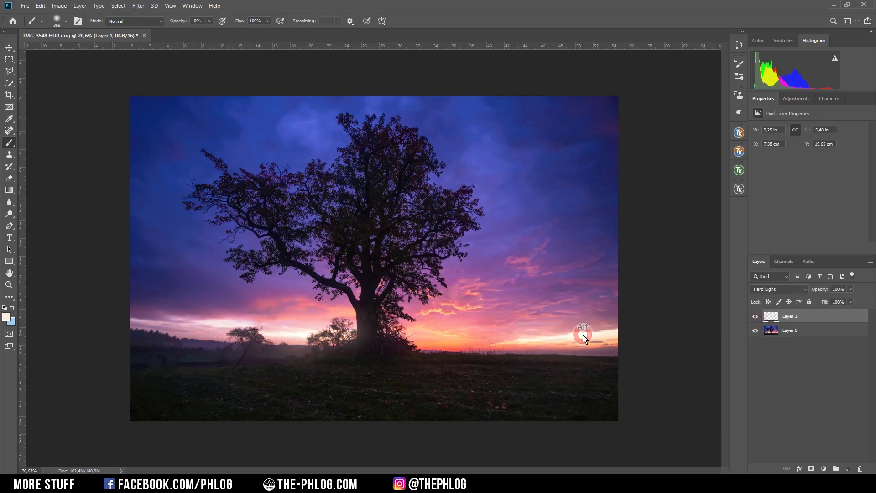
Paint the soft glow along the bright horizon at the photo's right side with colours sampled from the sky
left_click_drag(579, 339, 626, 340)
left_click(609, 337)
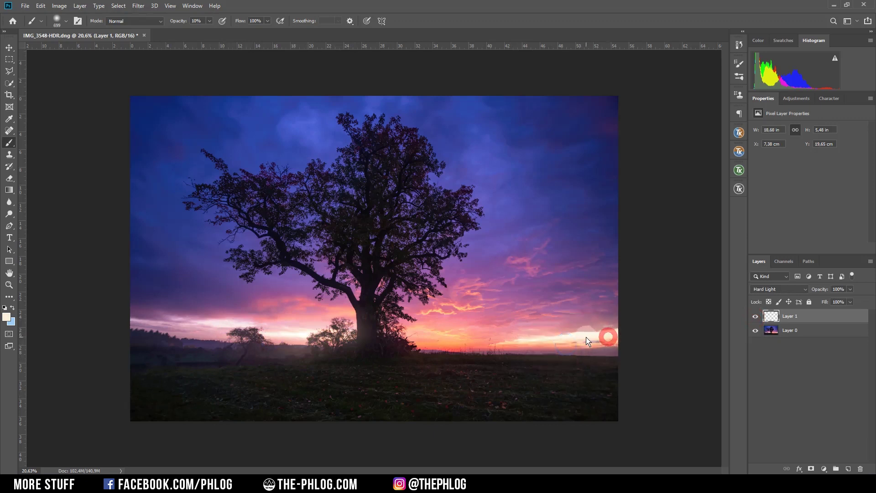
left_click(585, 337)
left_click_drag(540, 346, 522, 346, "alt")
left_click(553, 339)
Try to paint a peach glow over the horizon just right of the tree trunk
left_click(402, 338, "alt")
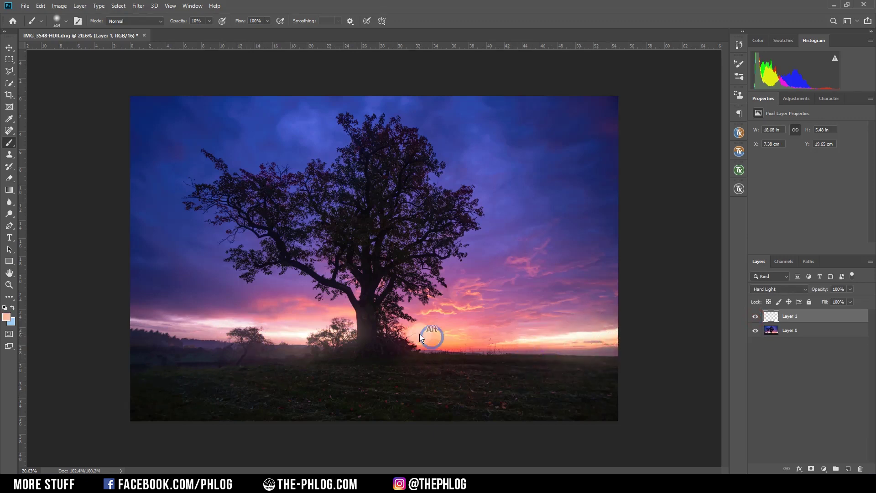
key("ctrl+z")
key("ctrl+z")
Lower the opacity of the Hard Light glow layer to 67%
left_click(850, 290)
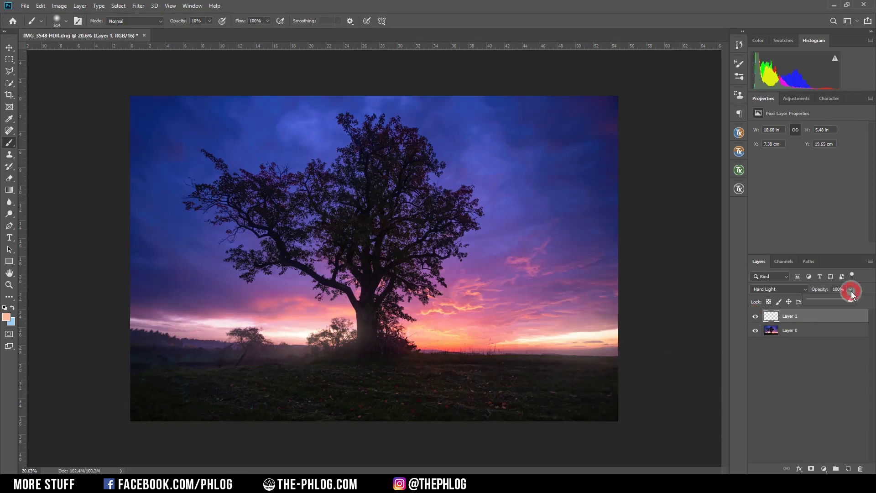
left_click(840, 301)
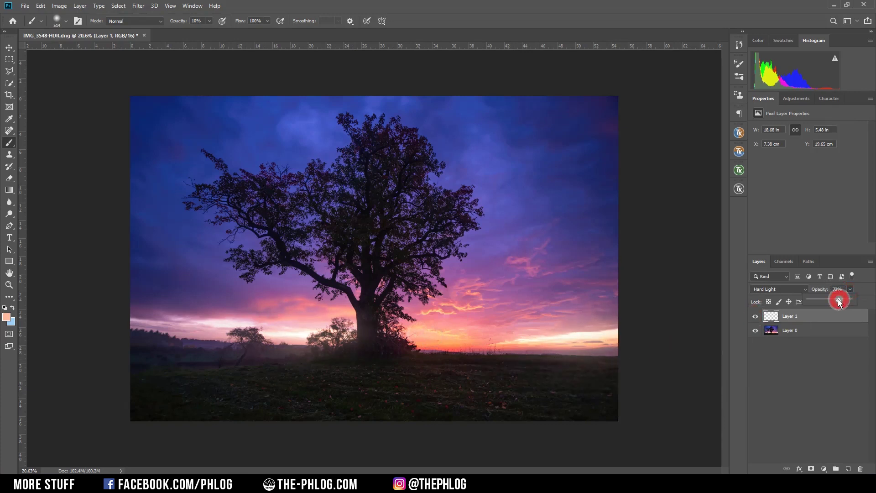
left_click_drag(836, 299, 837, 299)
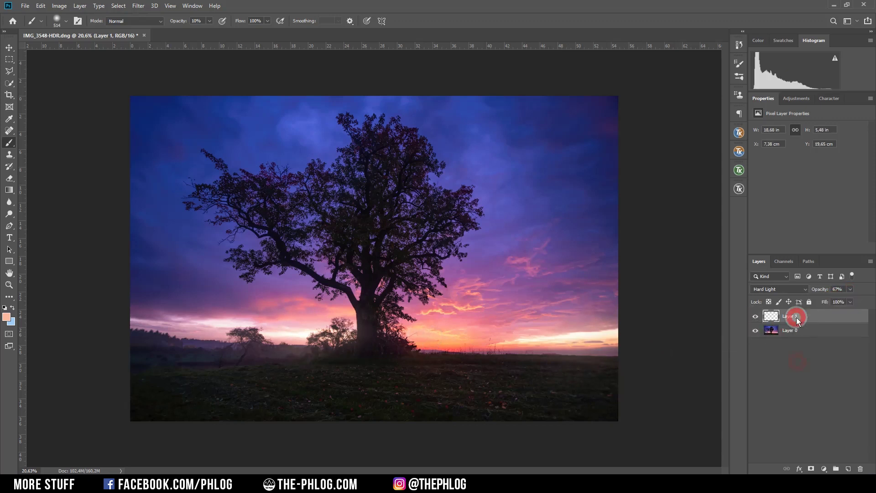
Merge the Hard Light glow layer into the photo layer and open the result in the Color Efex Pro 4 filter
left_click(798, 330, "shift")
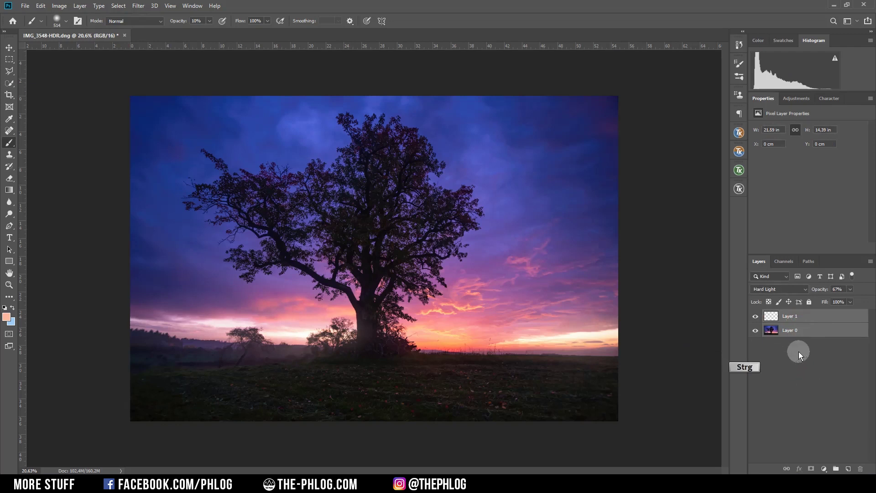
key("ctrl+e")
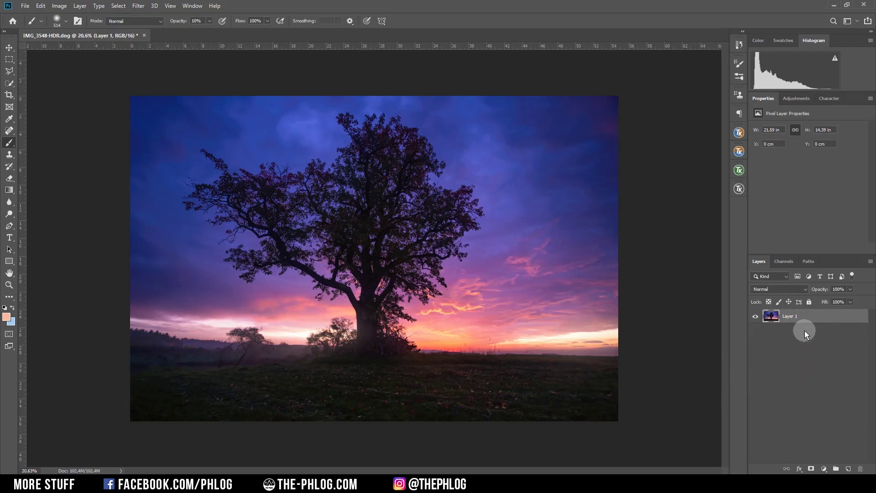
left_click(137, 5)
mouse_move(177, 202)
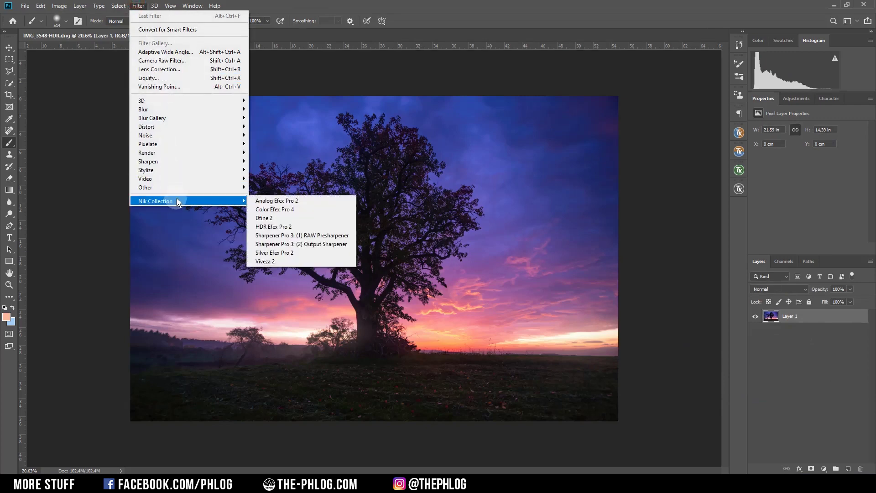
left_click(289, 210)
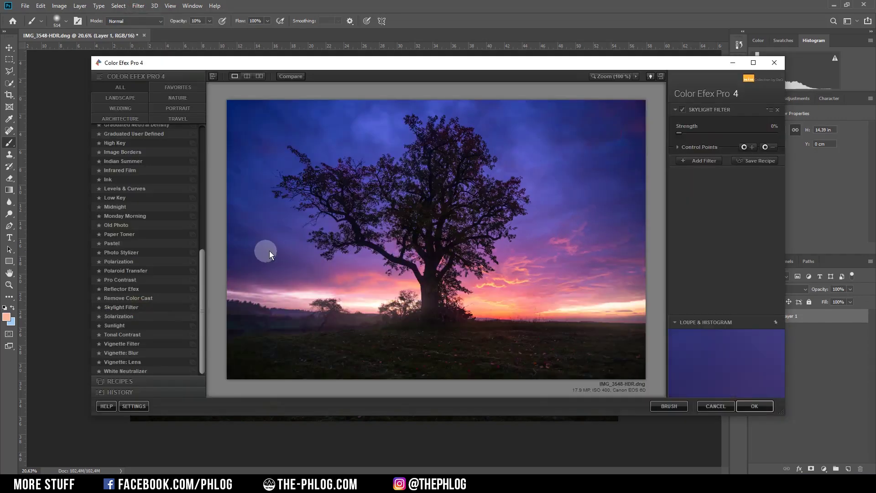
Apply the Skylight Filter with a strength of about 22% to warm the photo
left_click(139, 308)
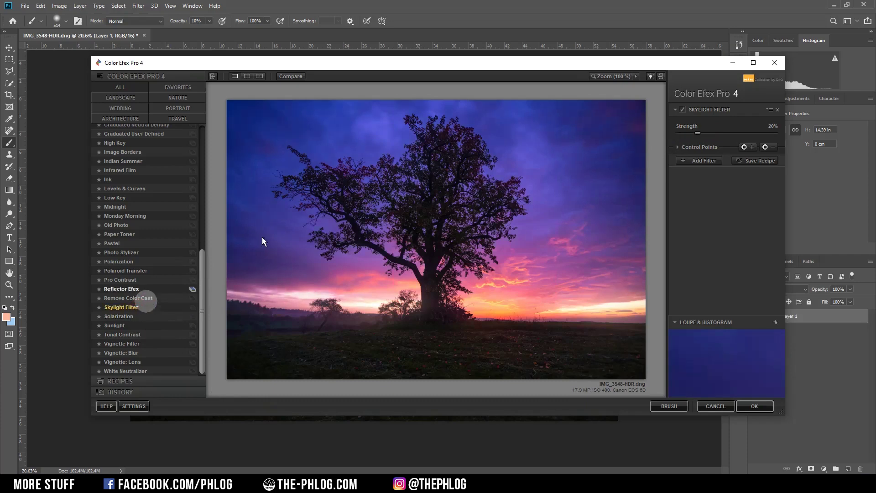
left_click(688, 135)
left_click_drag(686, 133, 705, 135)
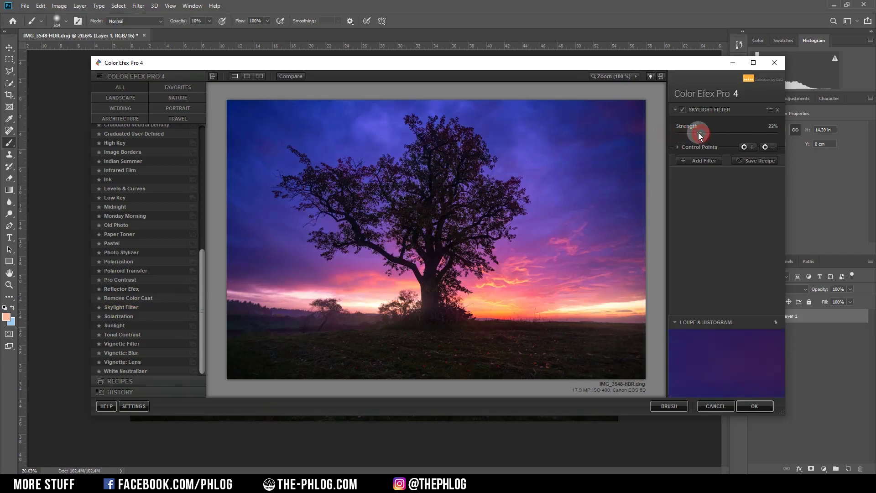
left_click_drag(694, 132, 698, 133)
left_click(755, 406)
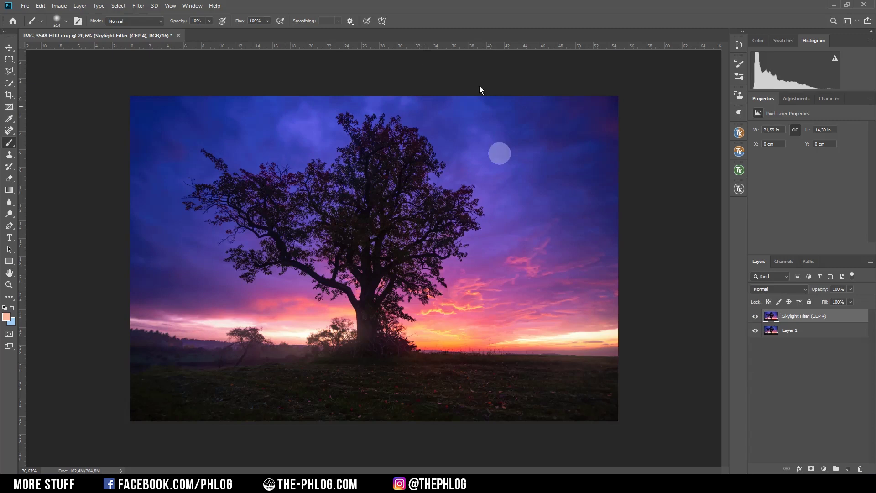
Add a layer mask to the Skylight Filter layer and invert it to black
left_click(812, 468)
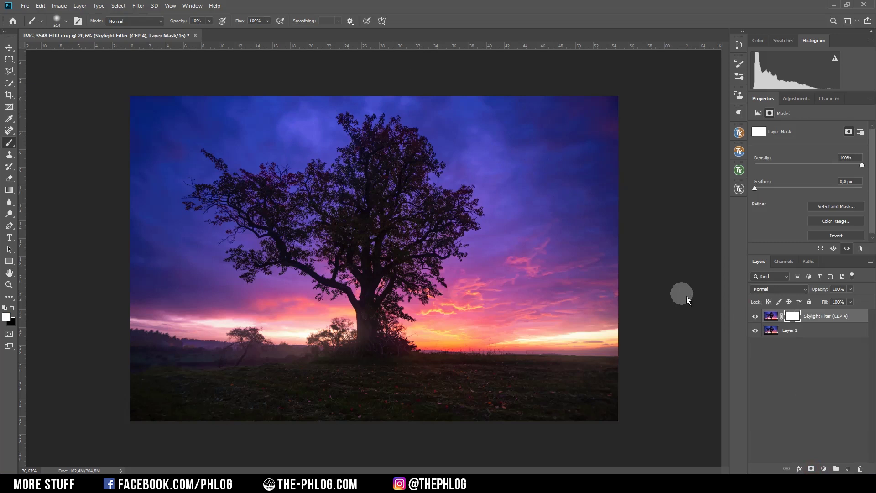
key("ctrl")
key("ctrl+i")
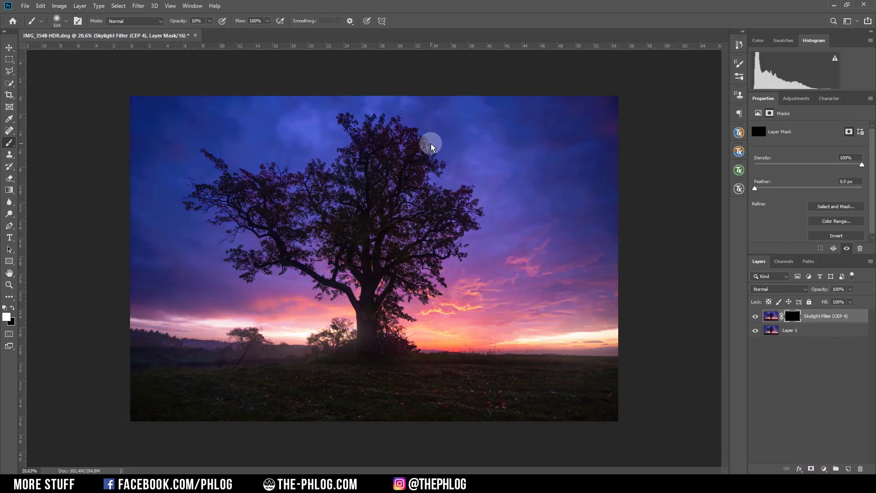
Reveal the Skylight effect over the lower sunset sky and the ground by painting white on the mask at 100% brush opacity
key("0")
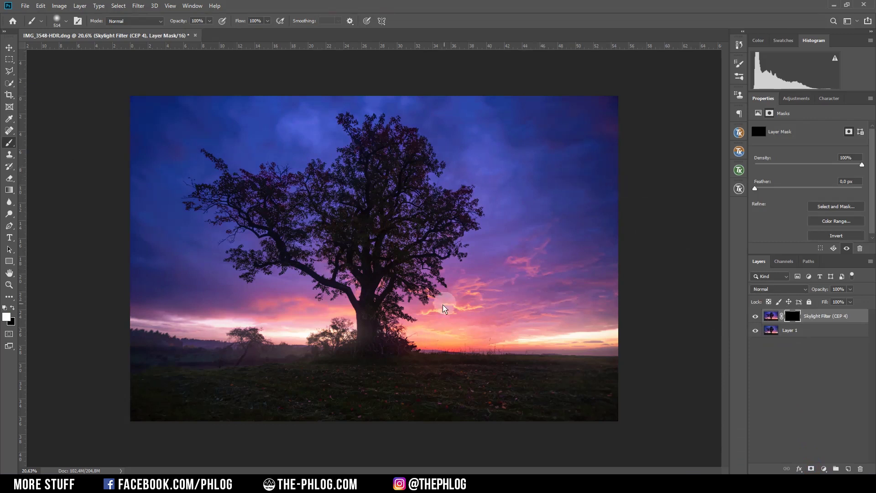
mouse_move(439, 306)
left_mouse_down()
mouse_move(455, 308)
mouse_move(469, 252)
mouse_move(443, 306)
left_mouse_up()
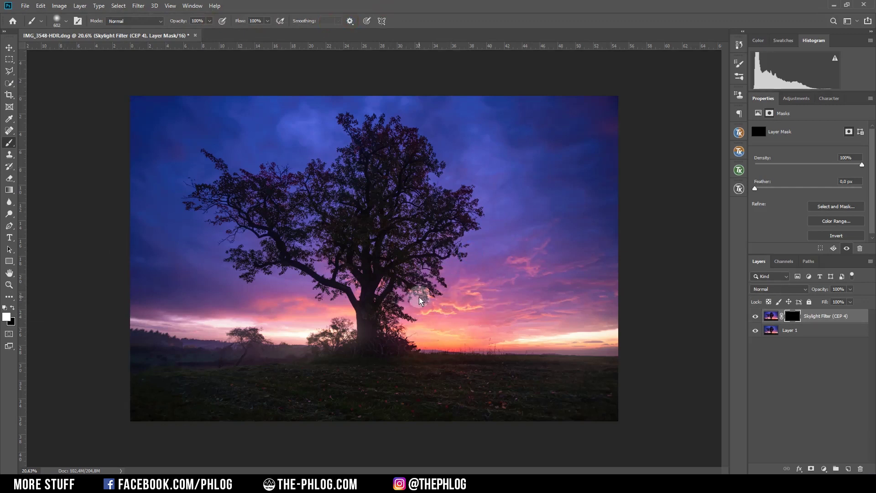
left_click_drag(434, 290, 459, 289)
key("ctrl+z")
mouse_move(409, 302)
left_mouse_down()
mouse_move(658, 295)
mouse_move(580, 301)
mouse_move(533, 279)
left_mouse_up()
left_click(460, 292)
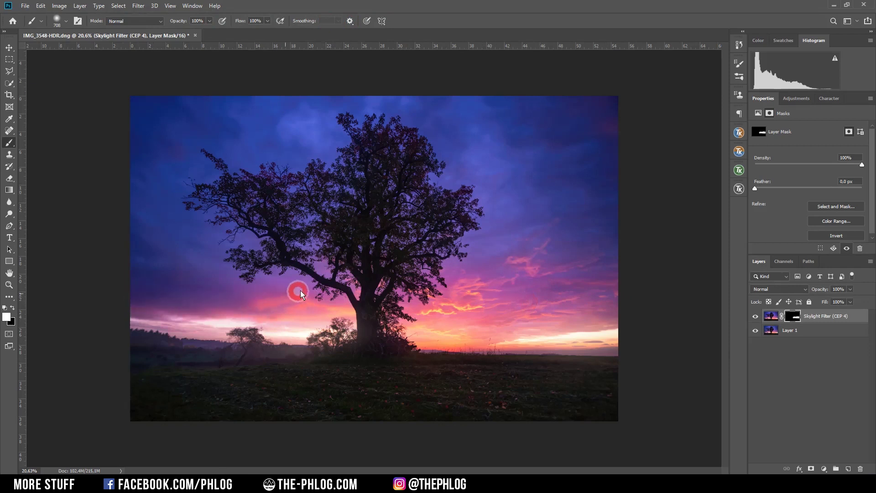
left_click_drag(352, 288, 356, 289)
mouse_move(669, 346)
left_mouse_down()
mouse_move(454, 401)
mouse_move(462, 393)
mouse_move(431, 386)
mouse_move(145, 393)
mouse_move(53, 404)
mouse_move(610, 403)
left_mouse_up()
Lower the opacity of the masked Skylight Filter layer to 32%
left_click(794, 319, "shift")
left_click_drag(819, 299, 822, 302)
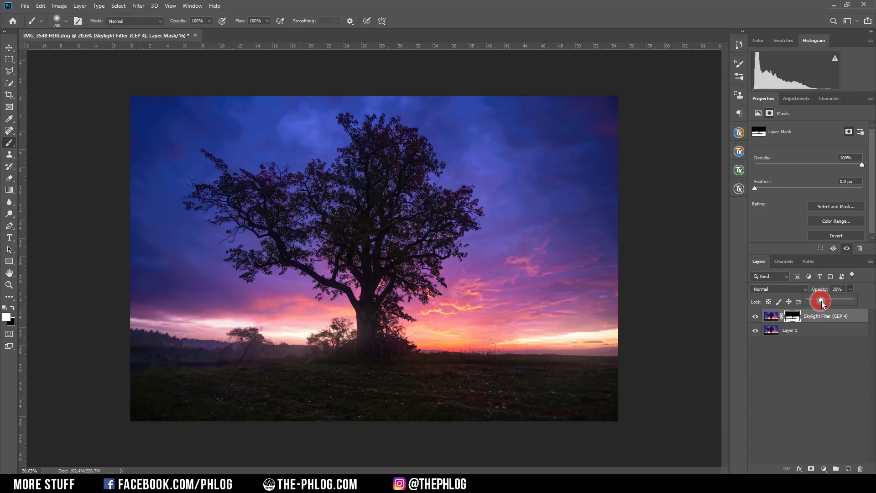
left_click_drag(821, 301, 824, 302)
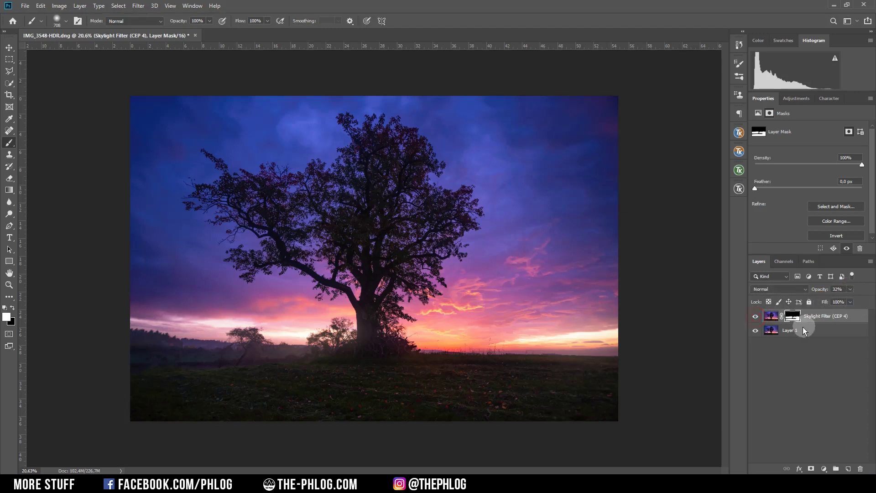
Merge the Skylight Filter layer with the layer below and open the merged photo in Color Efex Pro 4
left_click(803, 327, "ctrl")
key("ctrl+e")
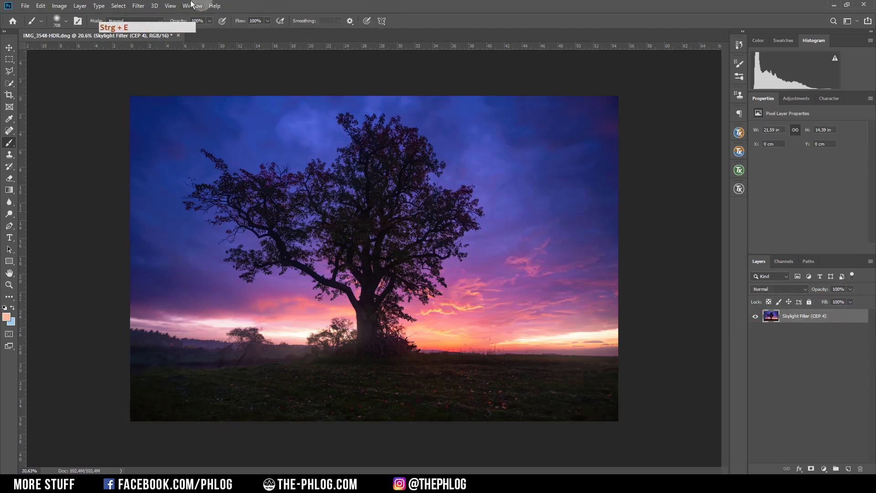
left_click(139, 5)
mouse_move(224, 201)
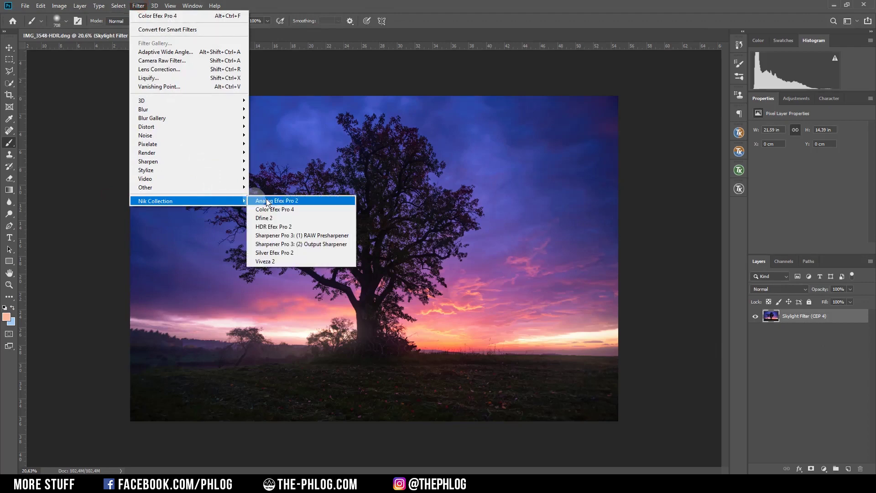
left_click(266, 209)
Apply the Classical Soft Focus filter using Soft Focus method 1 at 50% strength
left_click(708, 128)
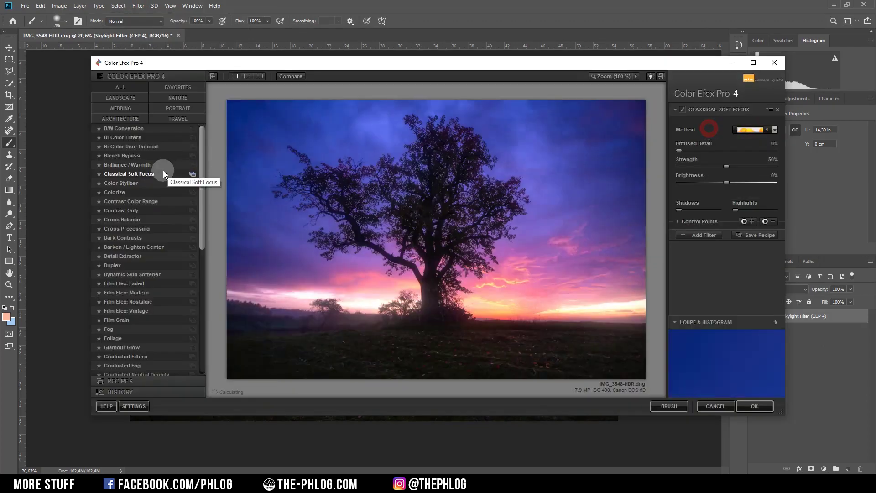
left_click(139, 174)
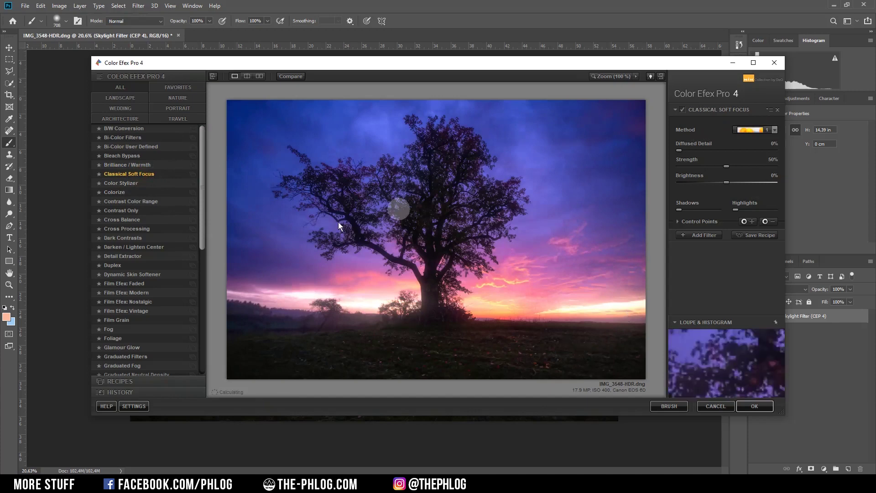
left_click(766, 130)
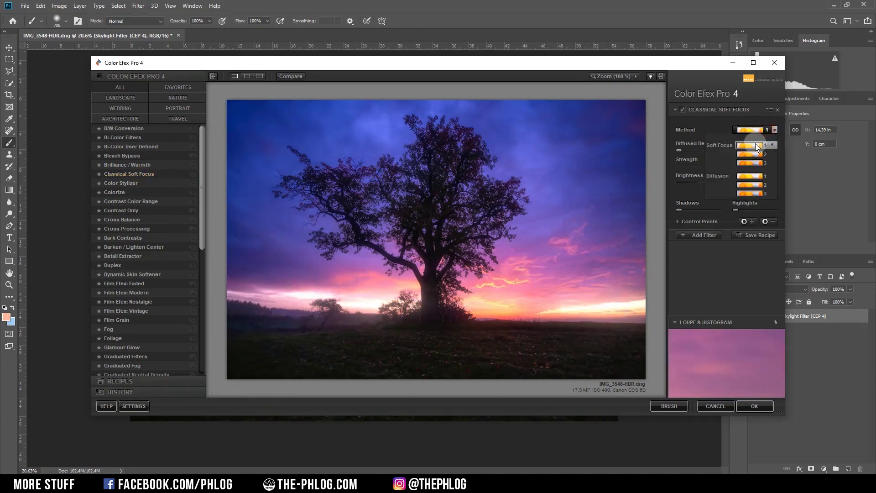
left_click(756, 146)
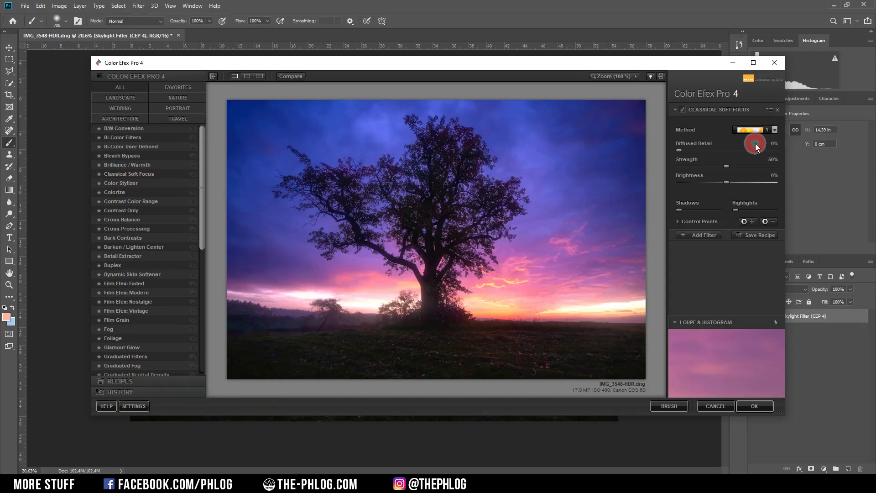
left_click(749, 406)
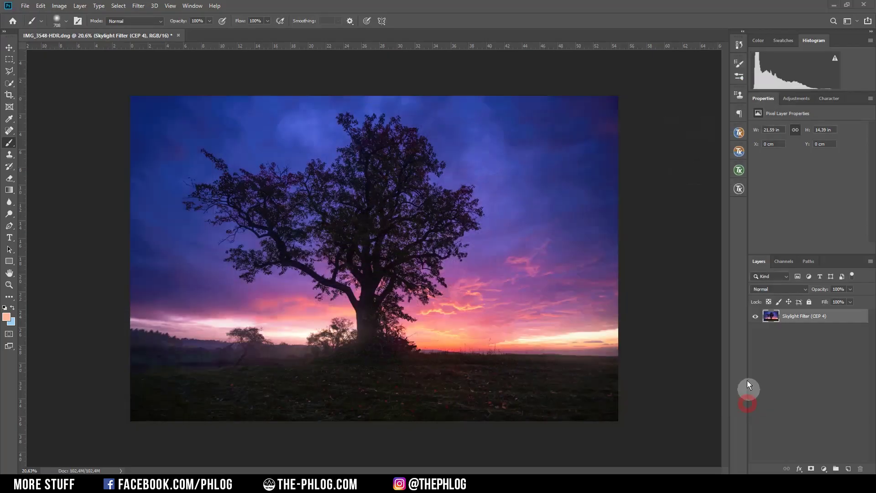
Add a layer mask to the Classical Soft Focus layer and invert it to black
left_click(755, 315)
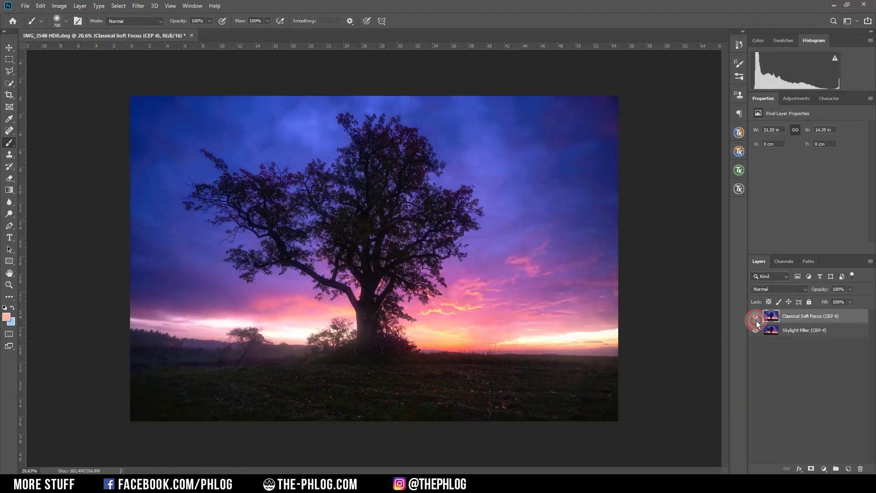
left_click(811, 469)
key("ctrl+z")
left_click(811, 468)
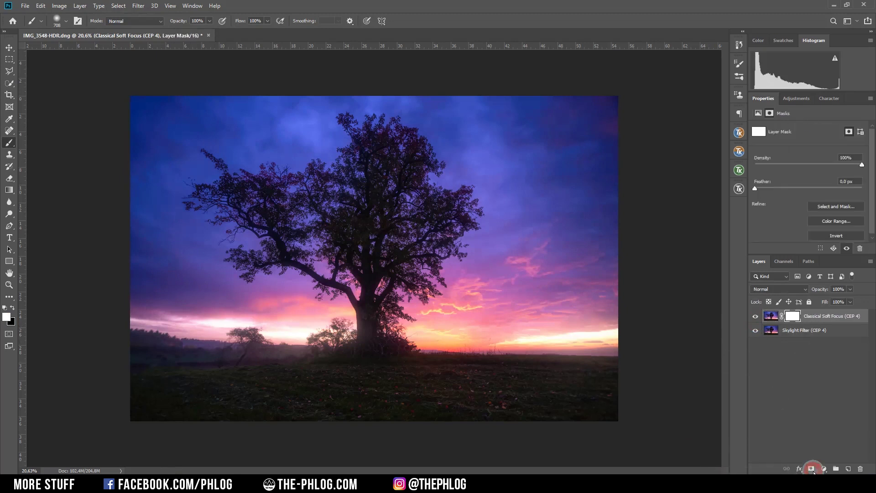
key("ctrl+i")
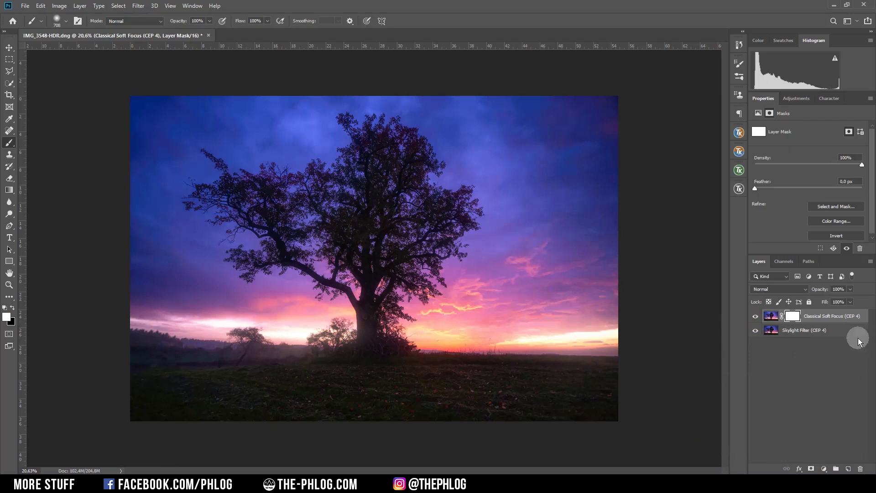
key("ctrl+i")
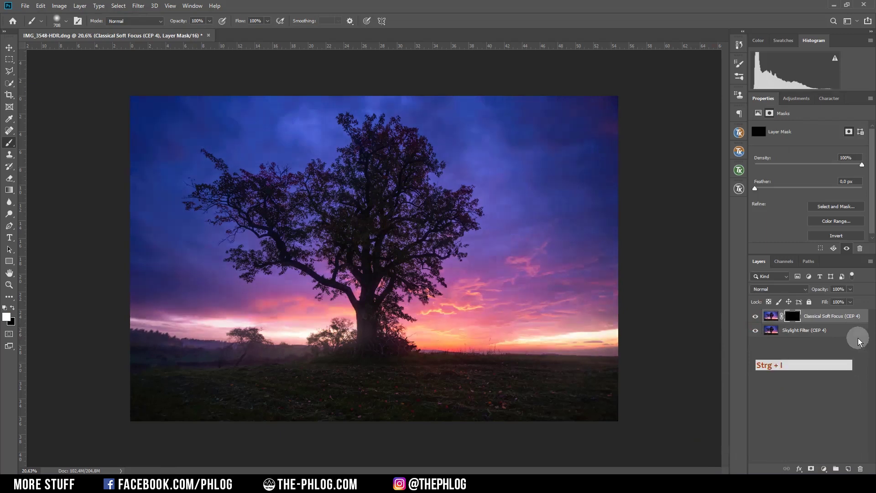
Resize the white brush and paint the soft focus in along the horizon left of the tree trunk
left_click_drag(430, 319, 451, 321)
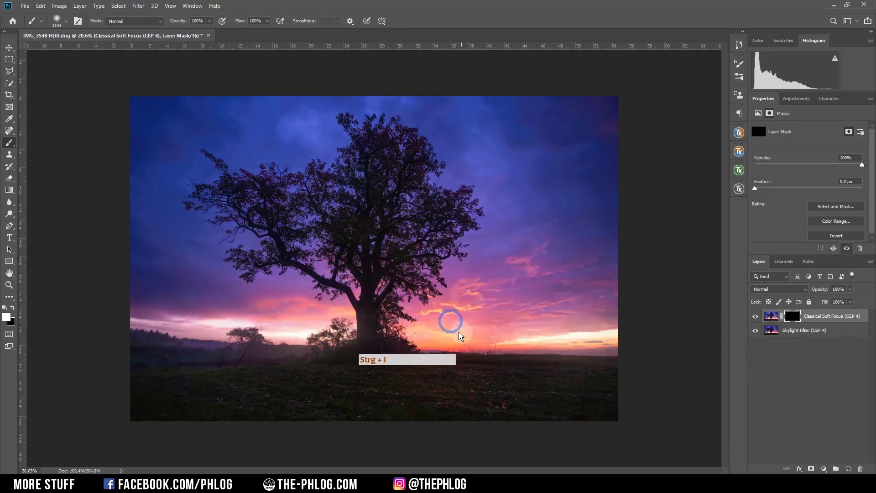
right_click(397, 338, "alt")
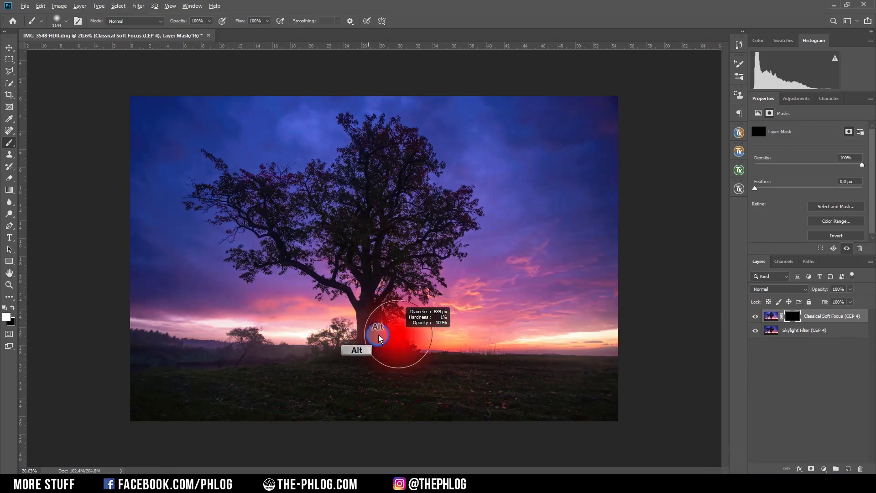
right_click(349, 338, "alt")
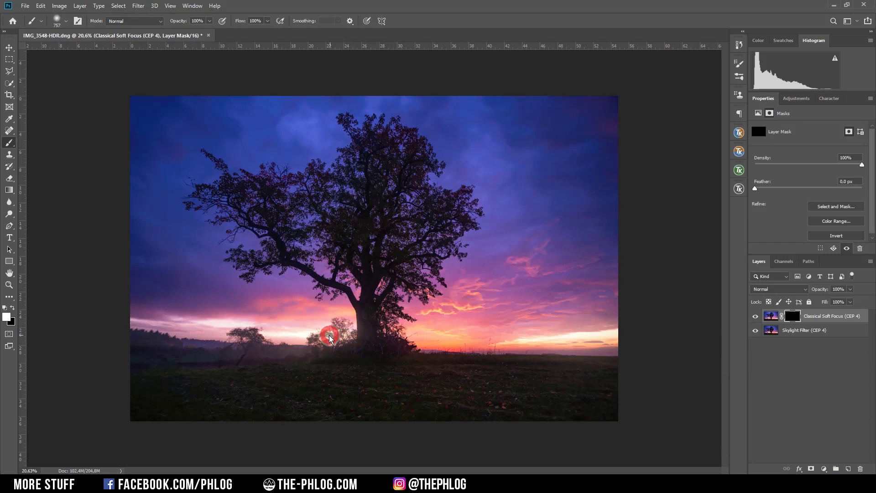
right_click(312, 337, "alt")
mouse_move(311, 337)
left_mouse_down()
mouse_move(117, 331)
mouse_move(337, 335)
left_mouse_up()
Paint the soft focus in along the horizon right of the tree trunk with the white brush at 41% opacity
right_click(459, 374, "alt")
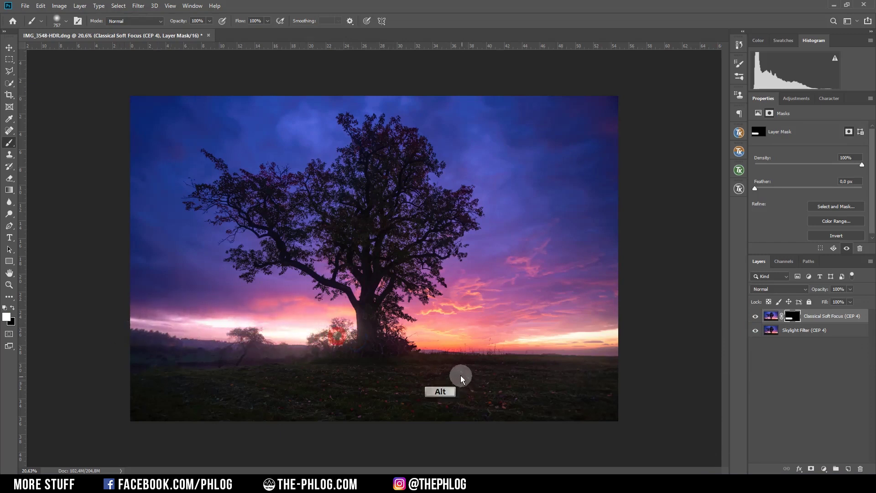
left_click(209, 21)
left_click_drag(210, 23, 185, 30)
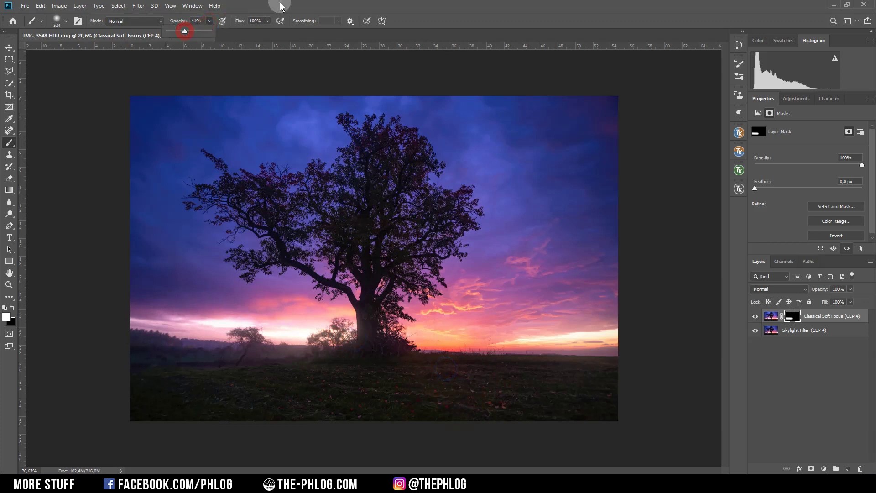
left_click(411, 336)
mouse_move(411, 336)
left_mouse_down()
mouse_move(641, 338)
mouse_move(513, 332)
left_mouse_up()
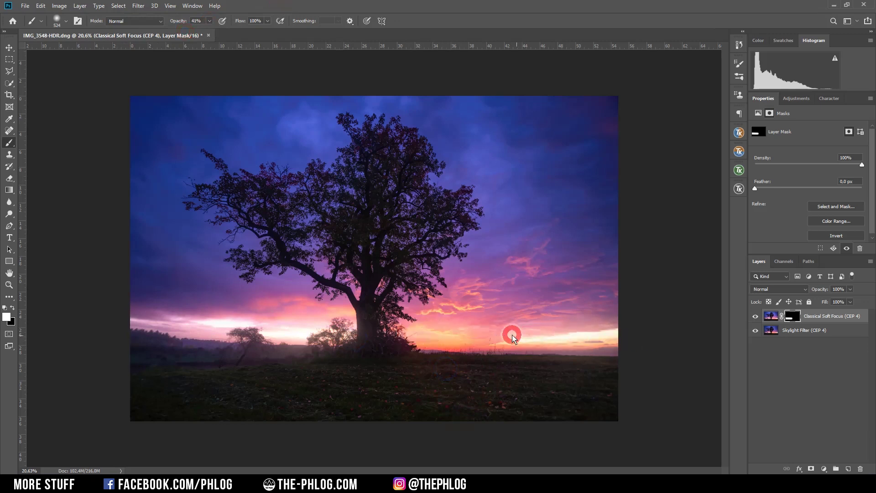
Reduce the soft focus around the small background tree with a large black brush at 21% opacity on the mask, then compare the layer on and off
left_click(13, 308)
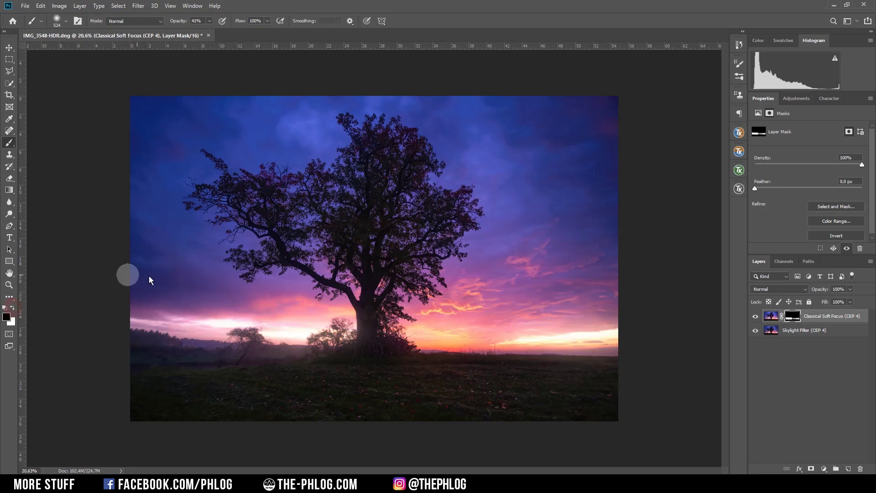
left_click_drag(243, 331, 233, 332, "alt")
left_click(207, 24)
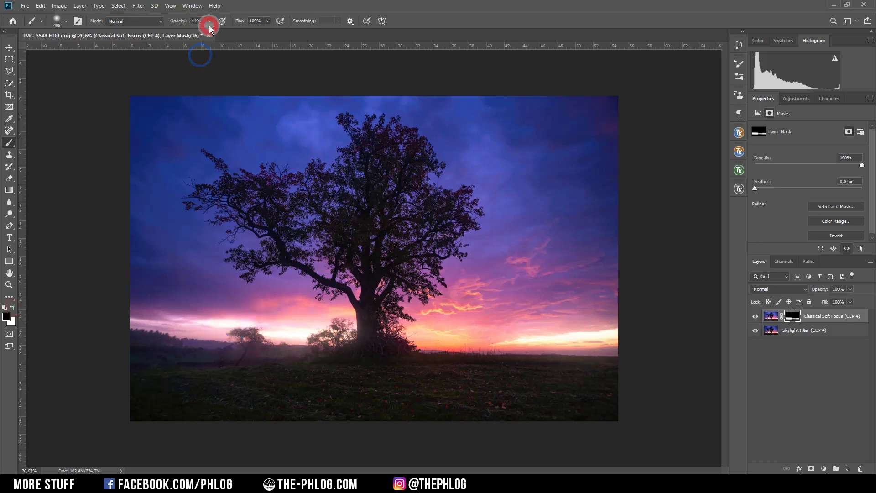
left_click(209, 21)
left_click_drag(210, 31, 202, 31)
left_click(258, 3)
left_click_drag(225, 299, 277, 314, "alt")
left_click(297, 339)
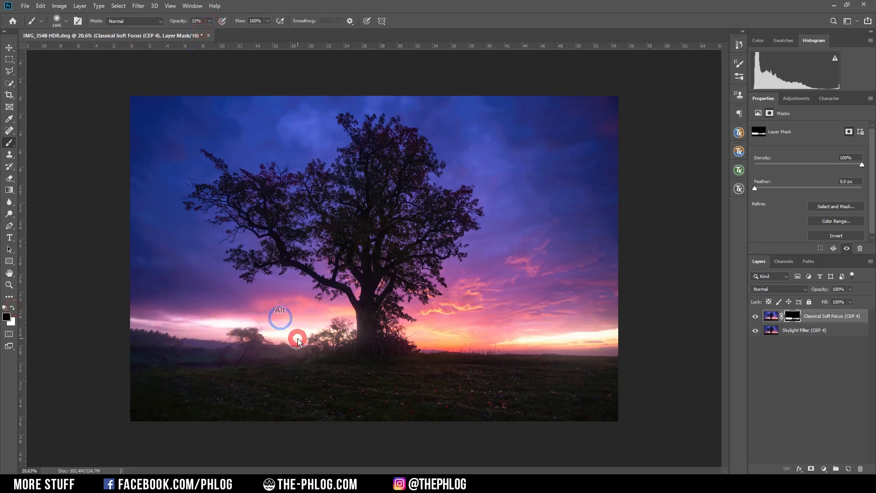
left_click(315, 331)
left_click(304, 334)
left_click(274, 336)
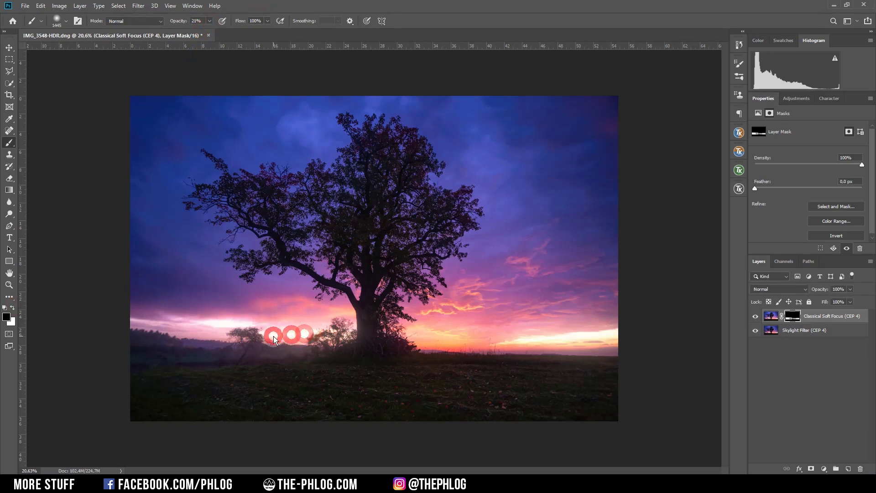
left_click(756, 316)
left_click(758, 316)
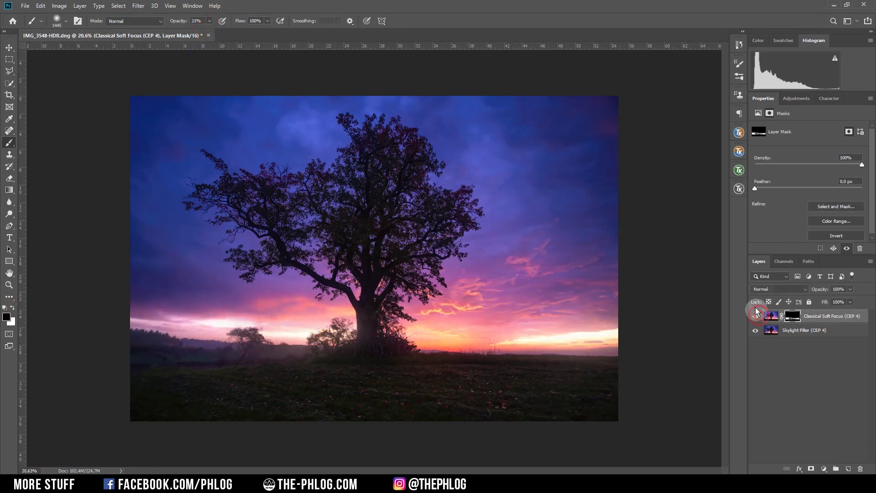